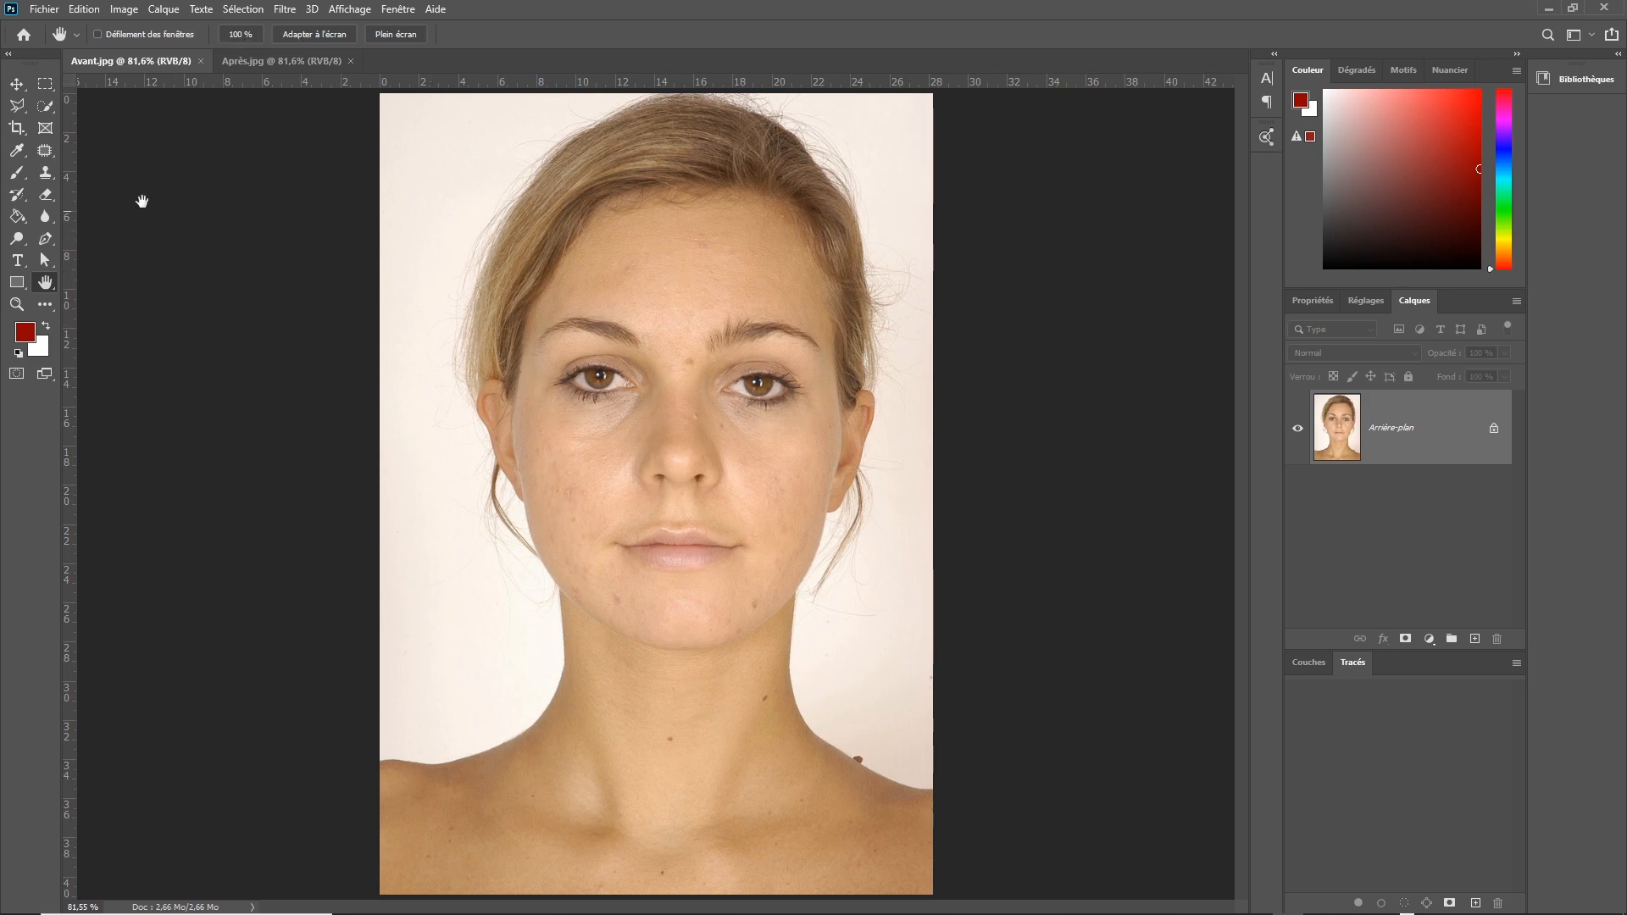
# Step: Remove the two moles on the neck with the Clone Stamp tool, sampling clean skin beside each one
pyautogui.click(50, 145)
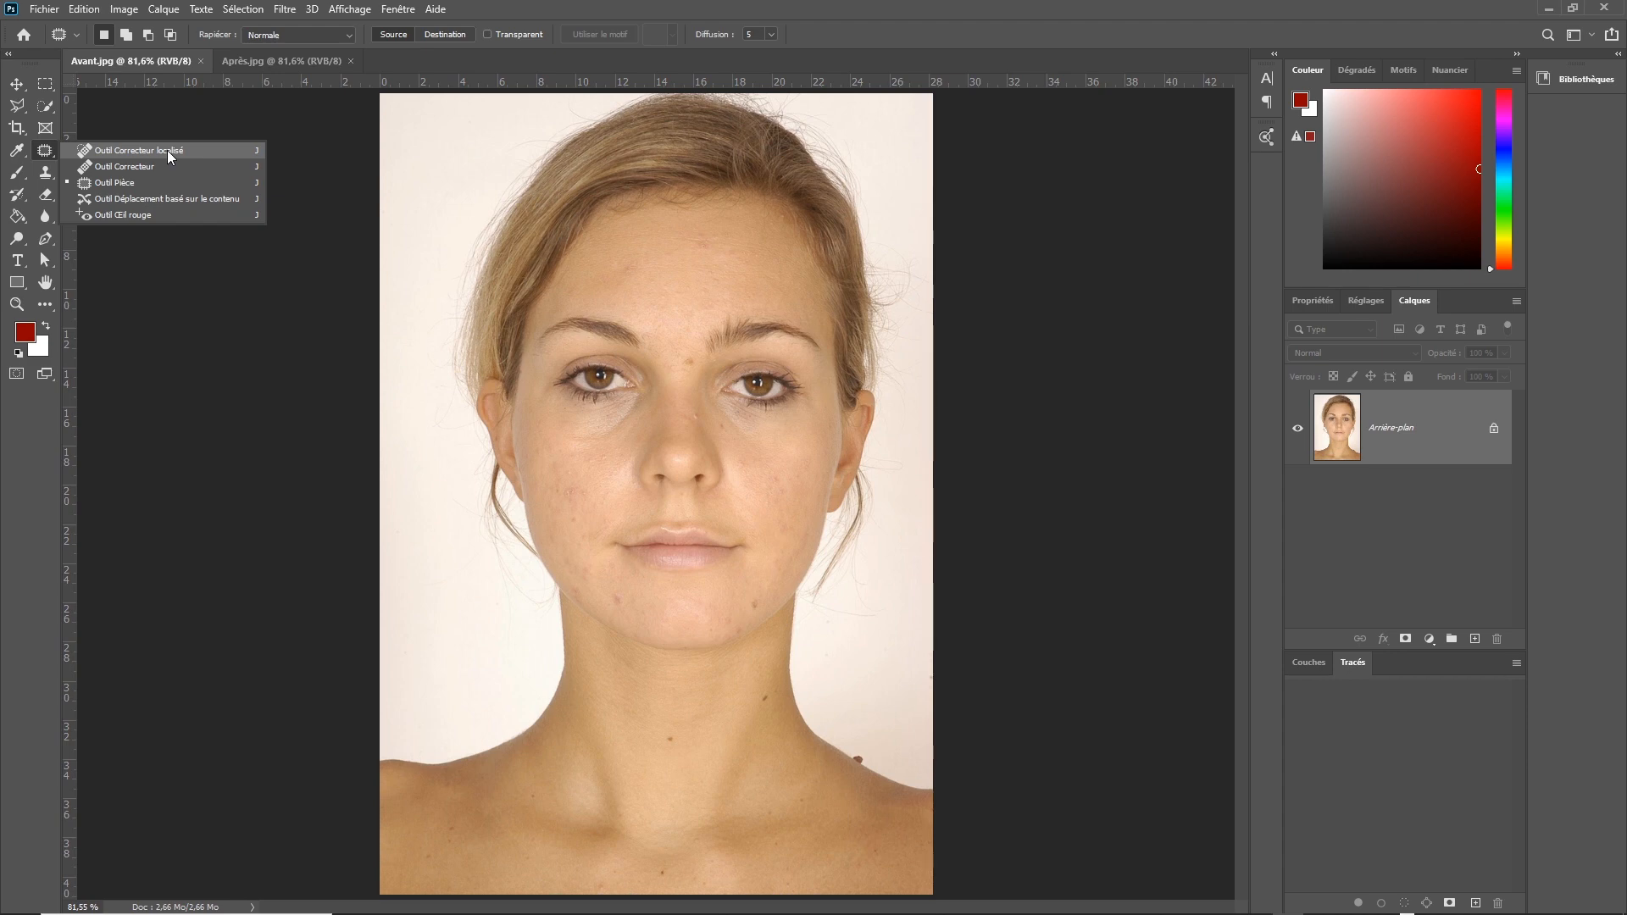
pyautogui.click(166, 150)
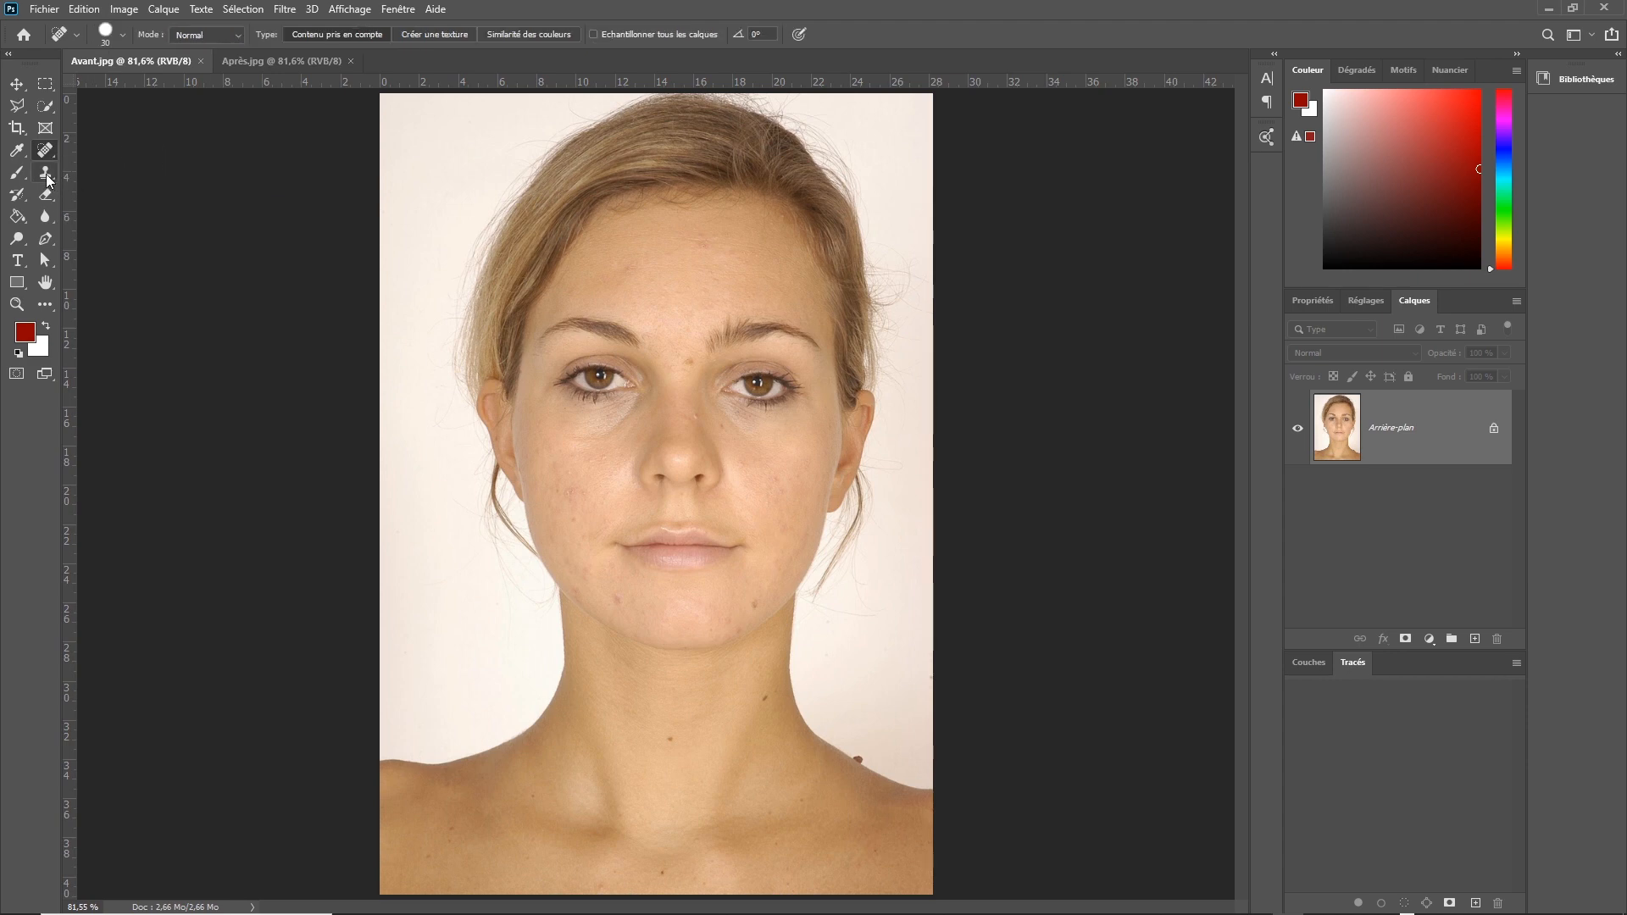
pyautogui.click(45, 175)
pyautogui.click(139, 169)
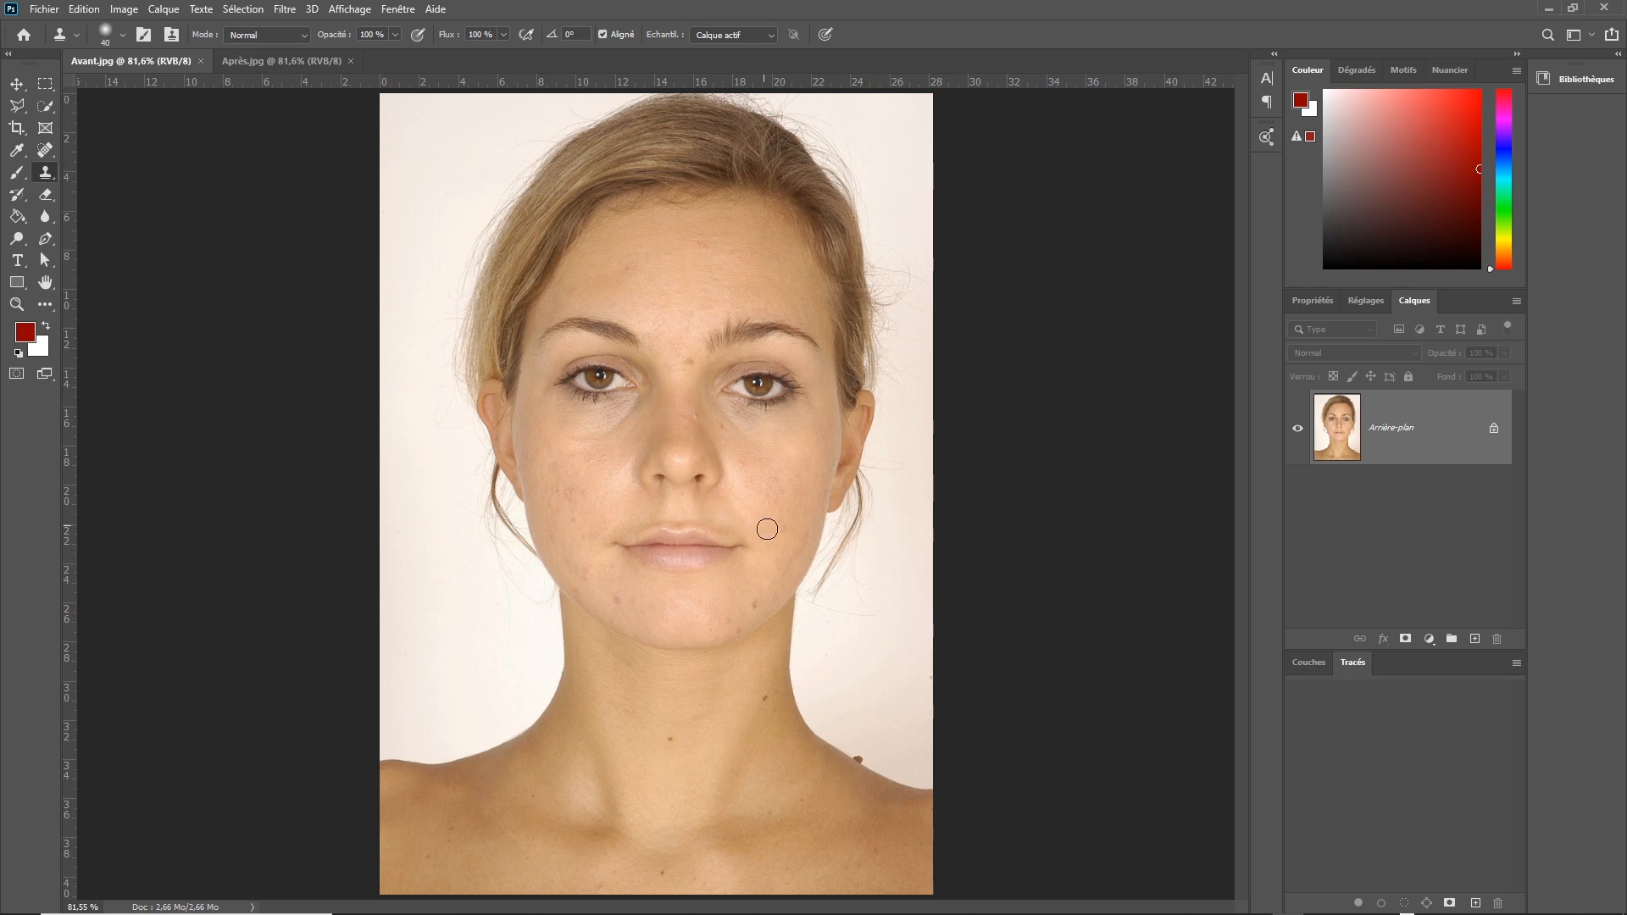
pyautogui.scroll(3, 766, 557)
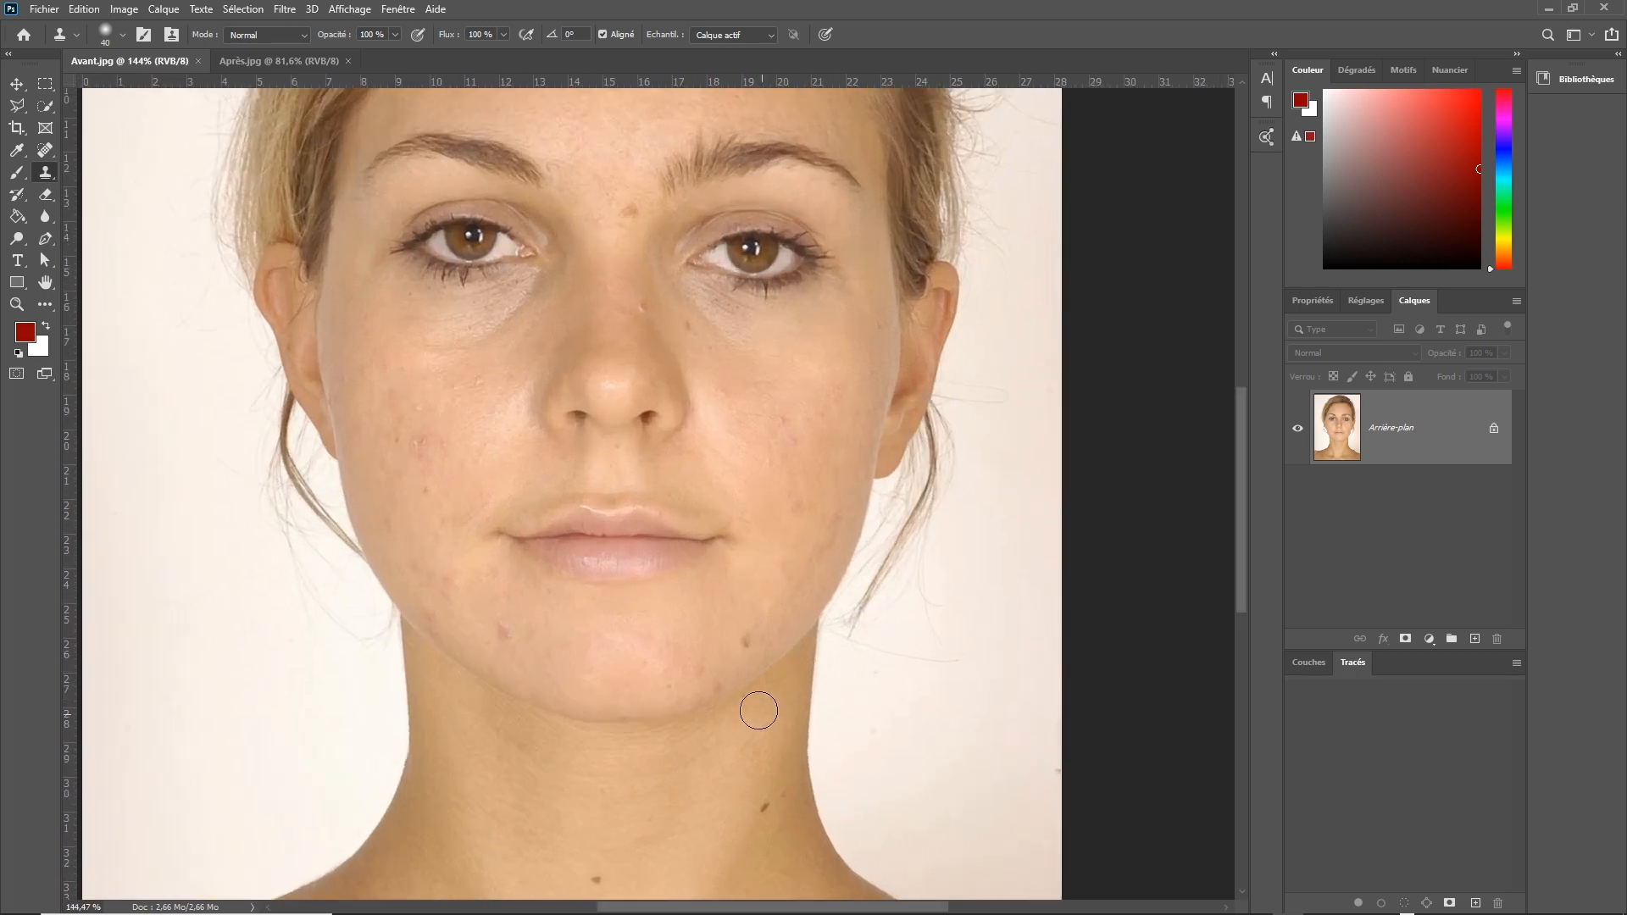
pyautogui.moveTo(755, 709); pyautogui.dragTo(770, 467)
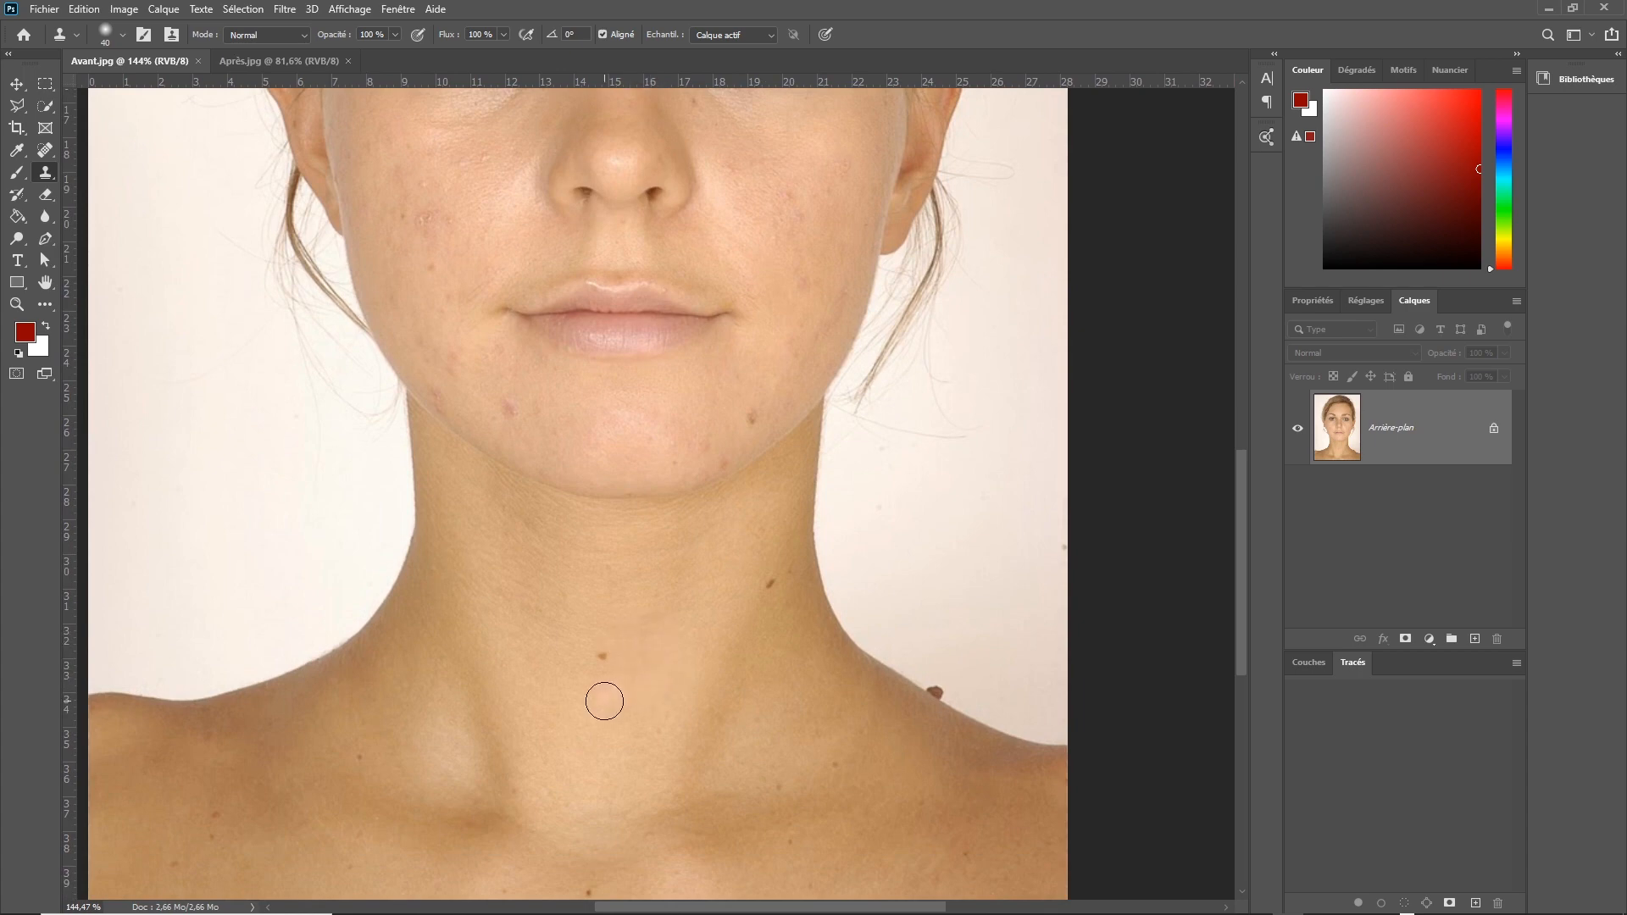
pyautogui.keyDown('alt'); pyautogui.click(555, 686); pyautogui.keyUp('alt')
pyautogui.click(603, 656)
pyautogui.click(604, 658)
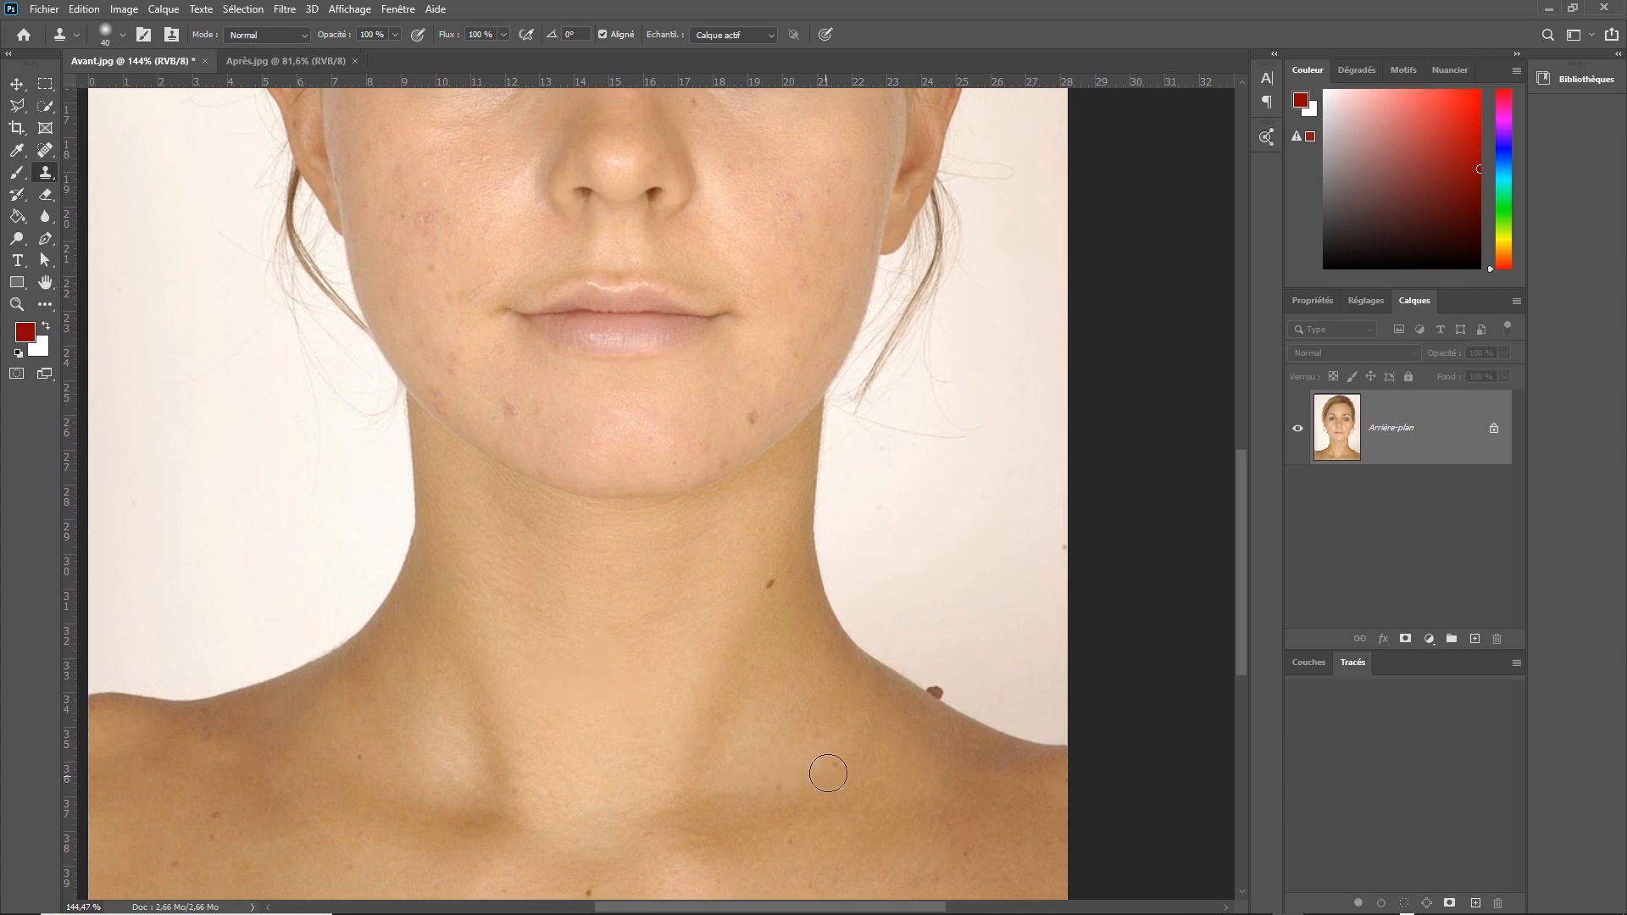
pyautogui.keyDown('alt'); pyautogui.click(747, 625); pyautogui.keyUp('alt')
pyautogui.click(771, 583)
# Step: Remove the two dark spots on the right side of the chin with the Spot Healing Brush
pyautogui.scroll(1, 772, 584)
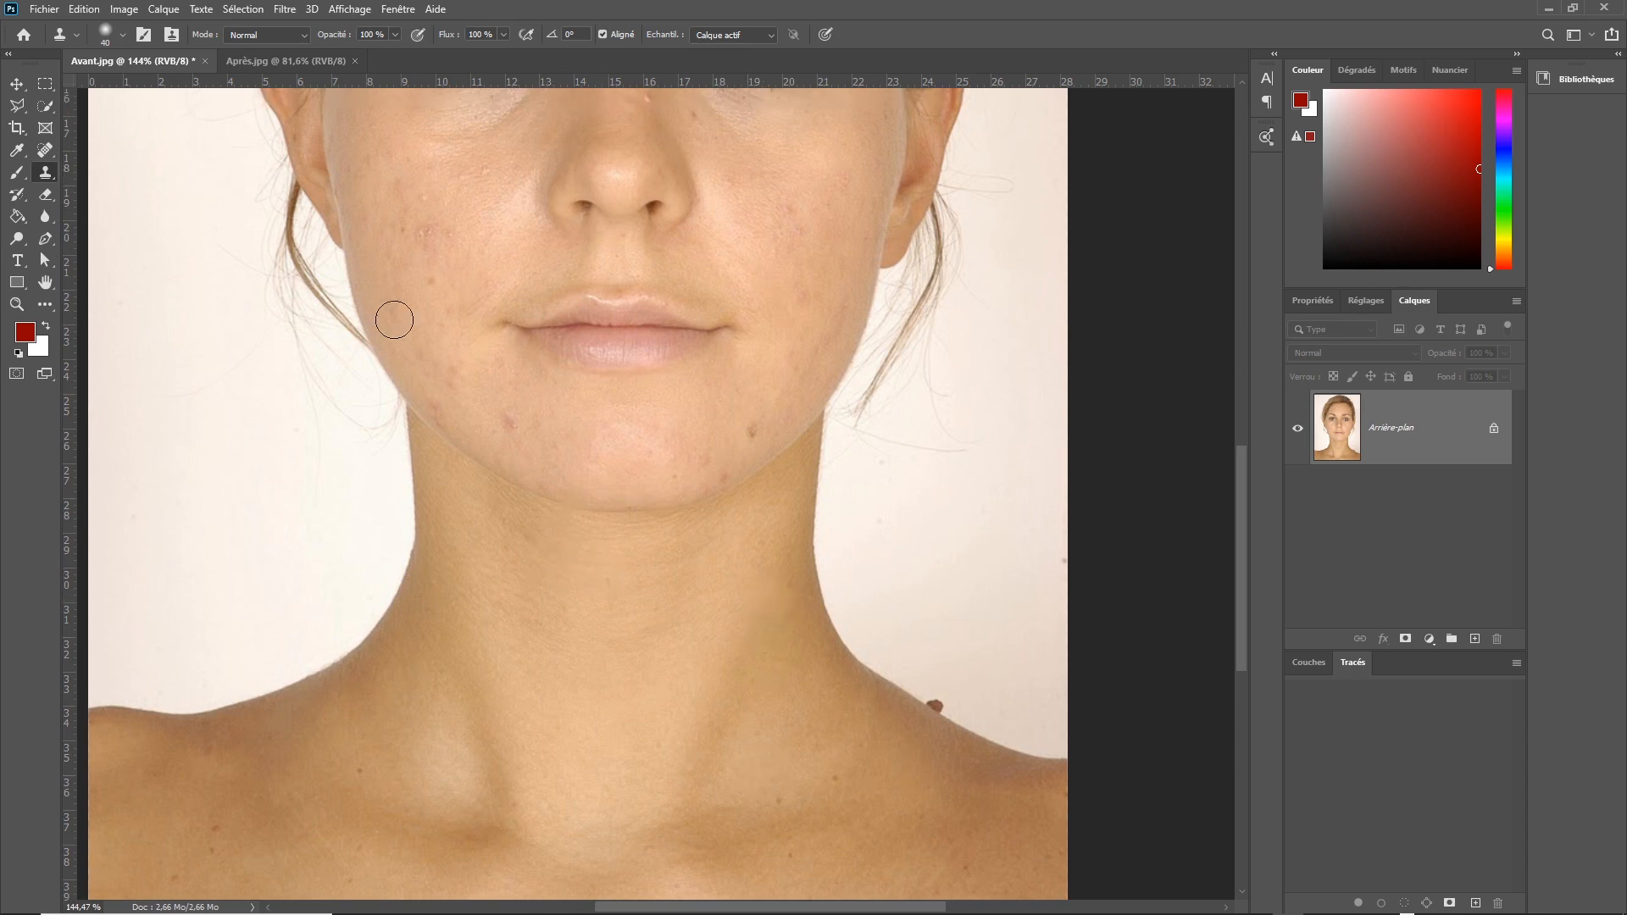
pyautogui.click(46, 152)
pyautogui.rightClick(46, 152)
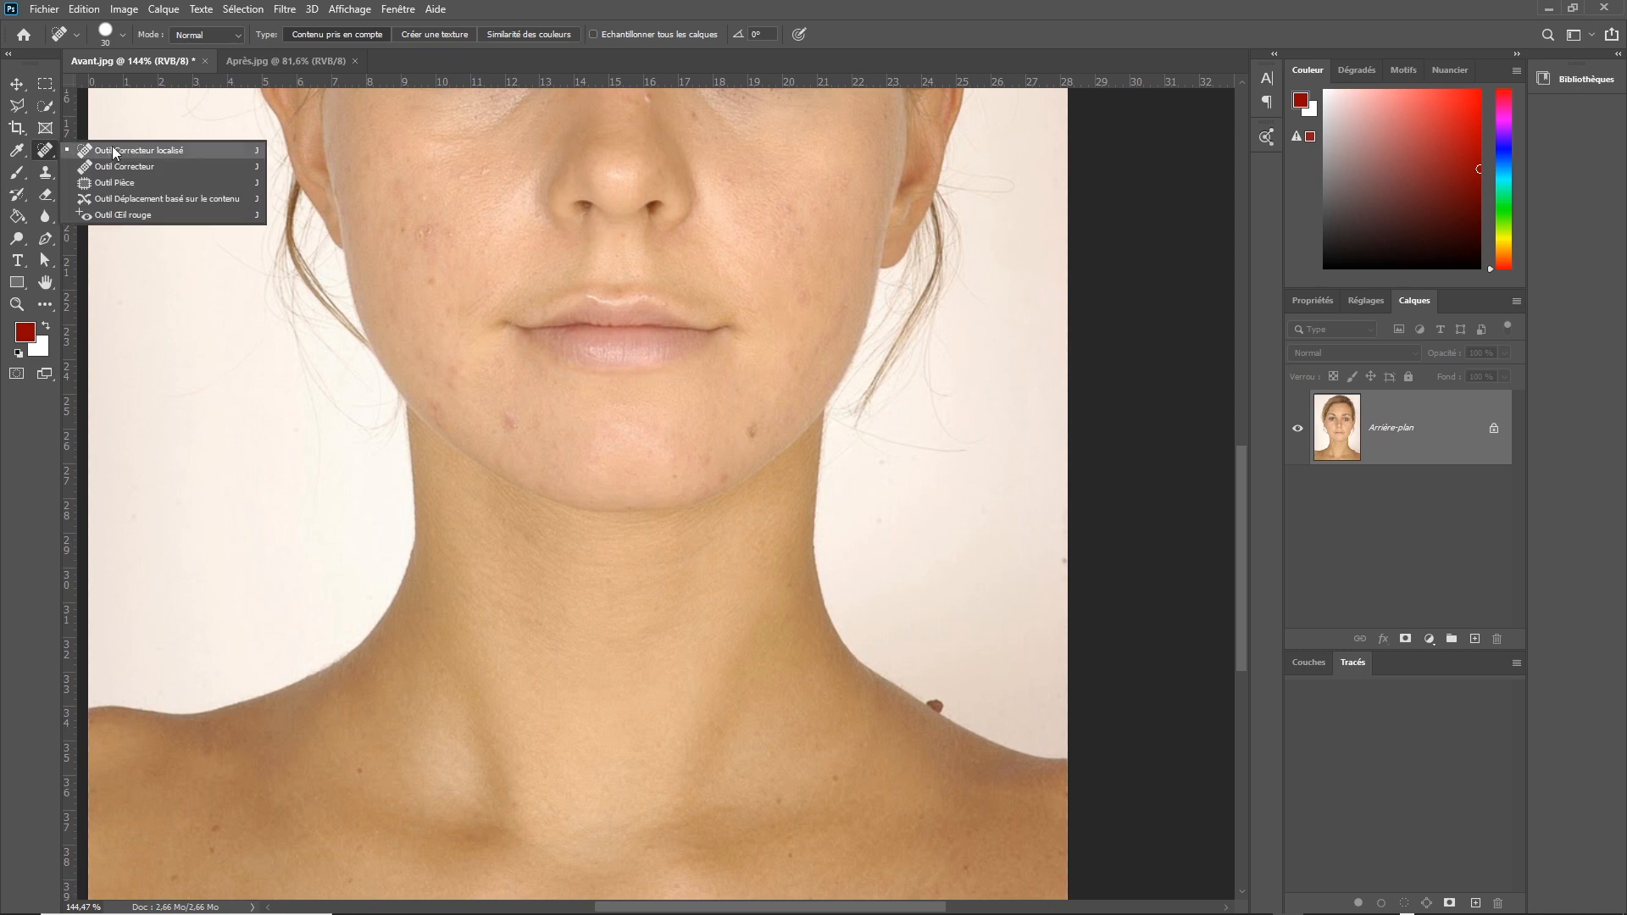
pyautogui.click(133, 155)
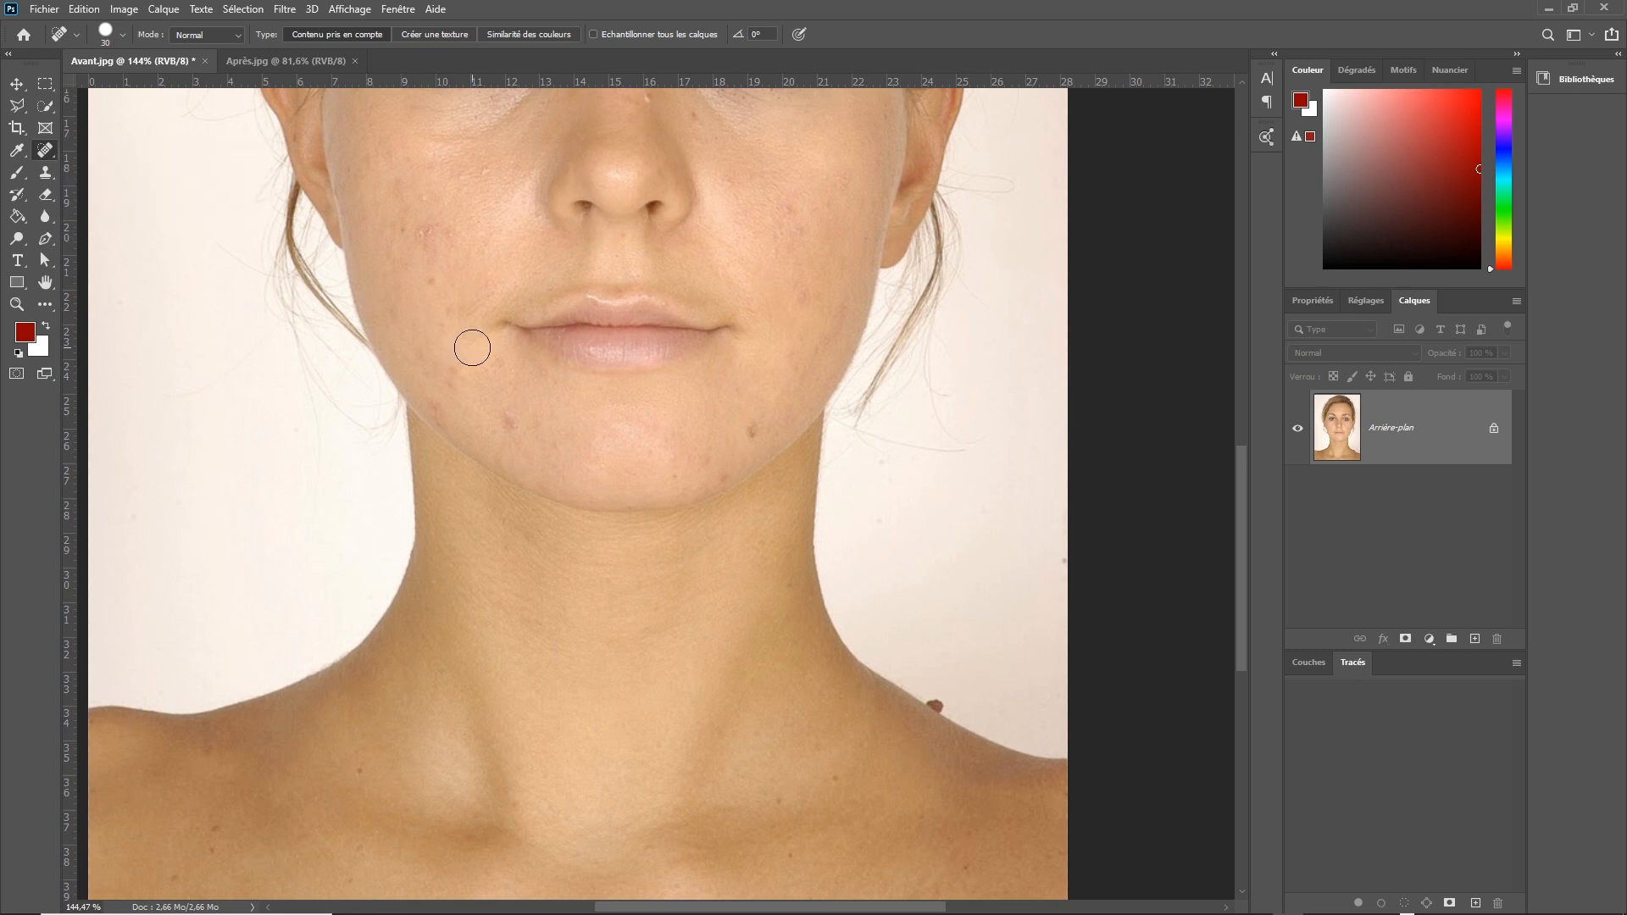
pyautogui.click(754, 431)
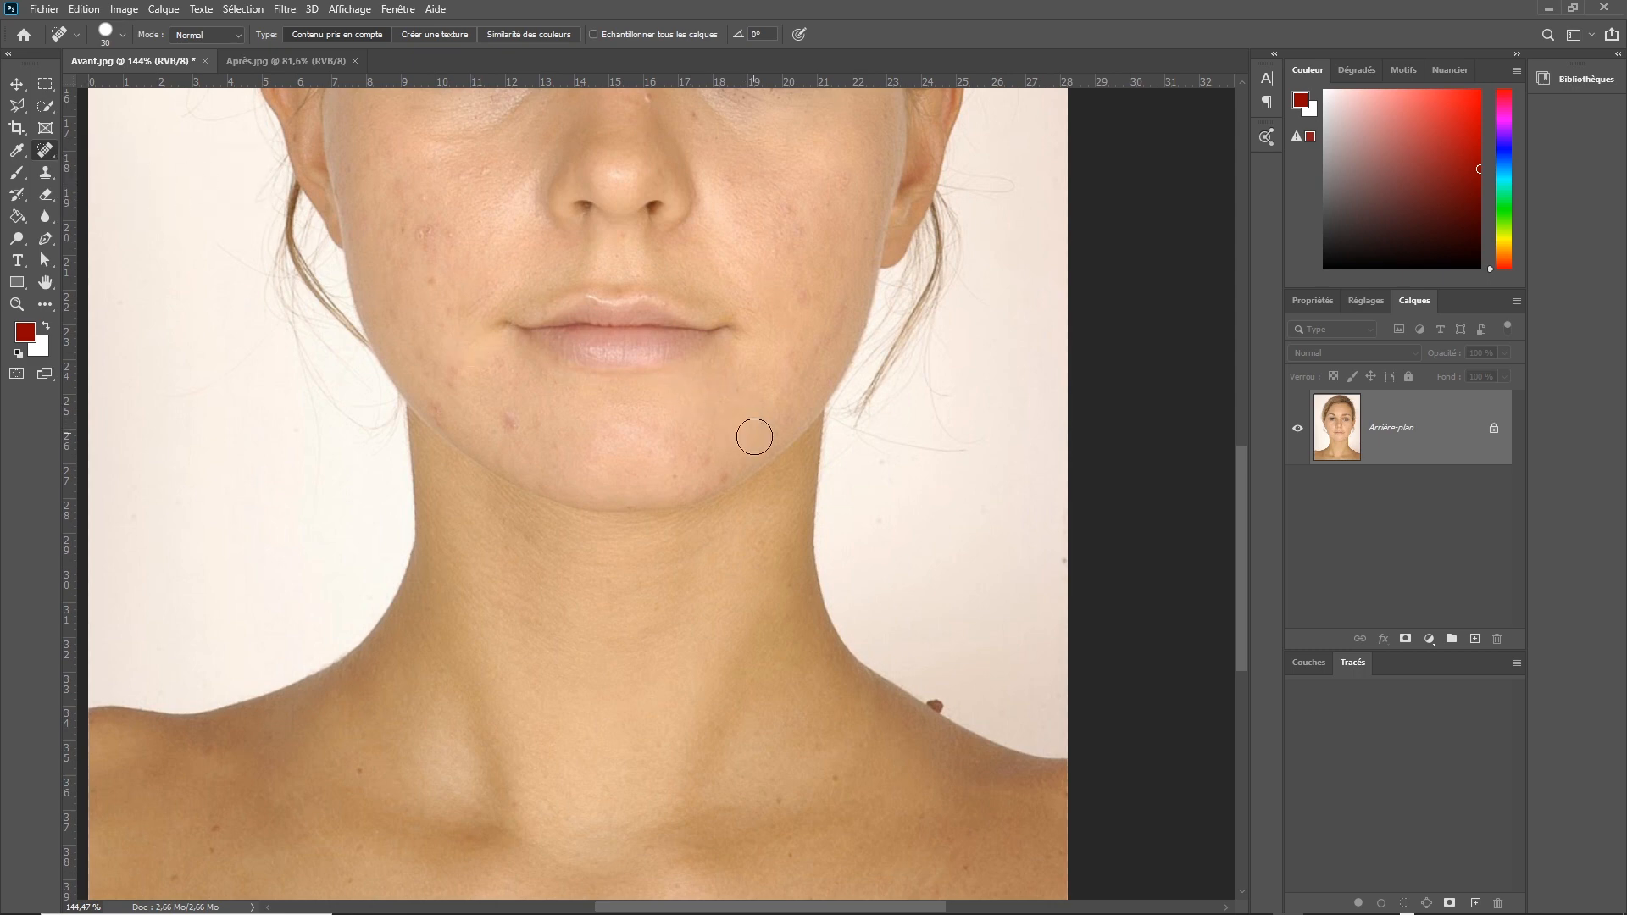
pyautogui.click(718, 466)
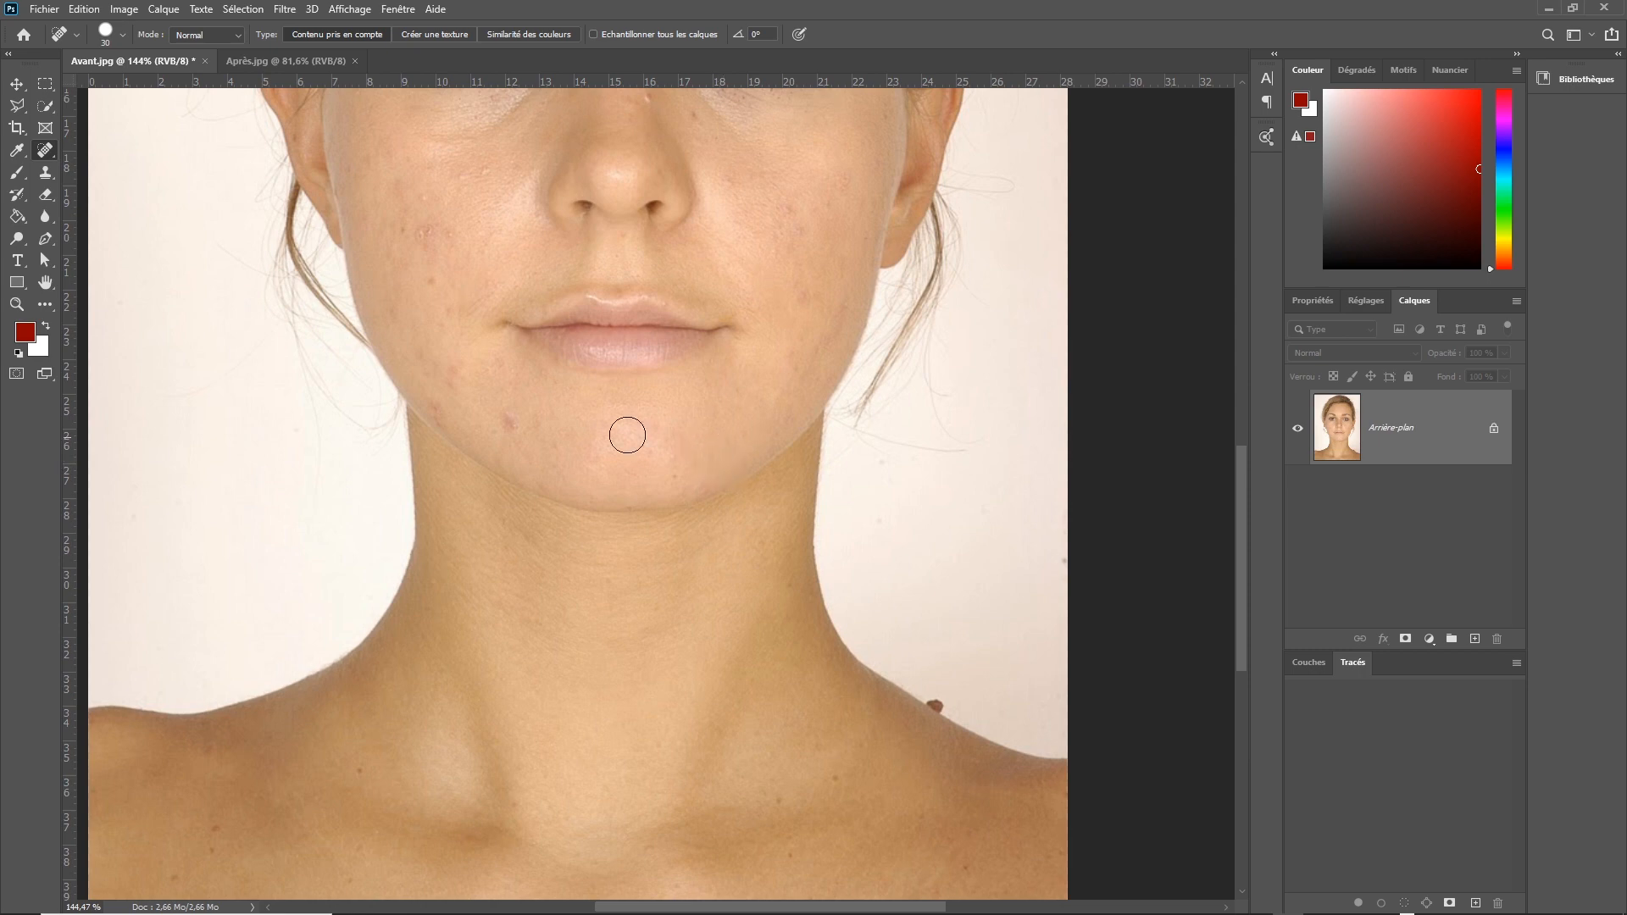
# Step: Heal the blemishes along the left side of the chin and on the lower left cheek
pyautogui.click(509, 424)
pyautogui.click(438, 407)
pyautogui.click(449, 373)
pyautogui.click(437, 278)
pyautogui.click(444, 307)
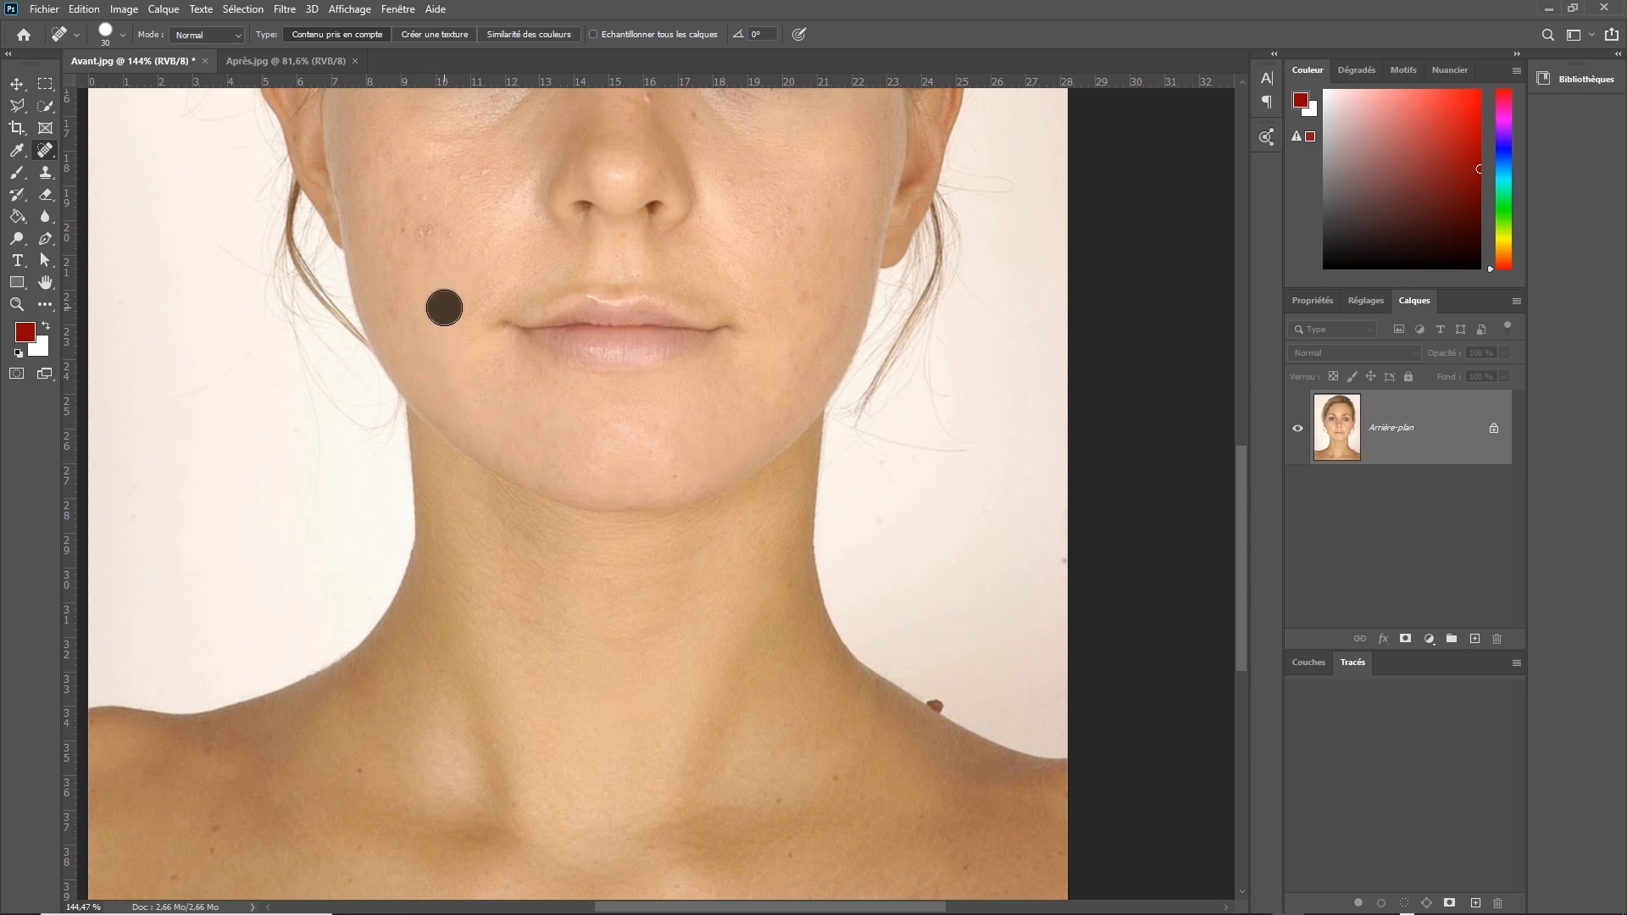
# Step: Heal the red marks and small spots across the upper left cheek
pyautogui.moveTo(475, 265); pyautogui.dragTo(544, 410)
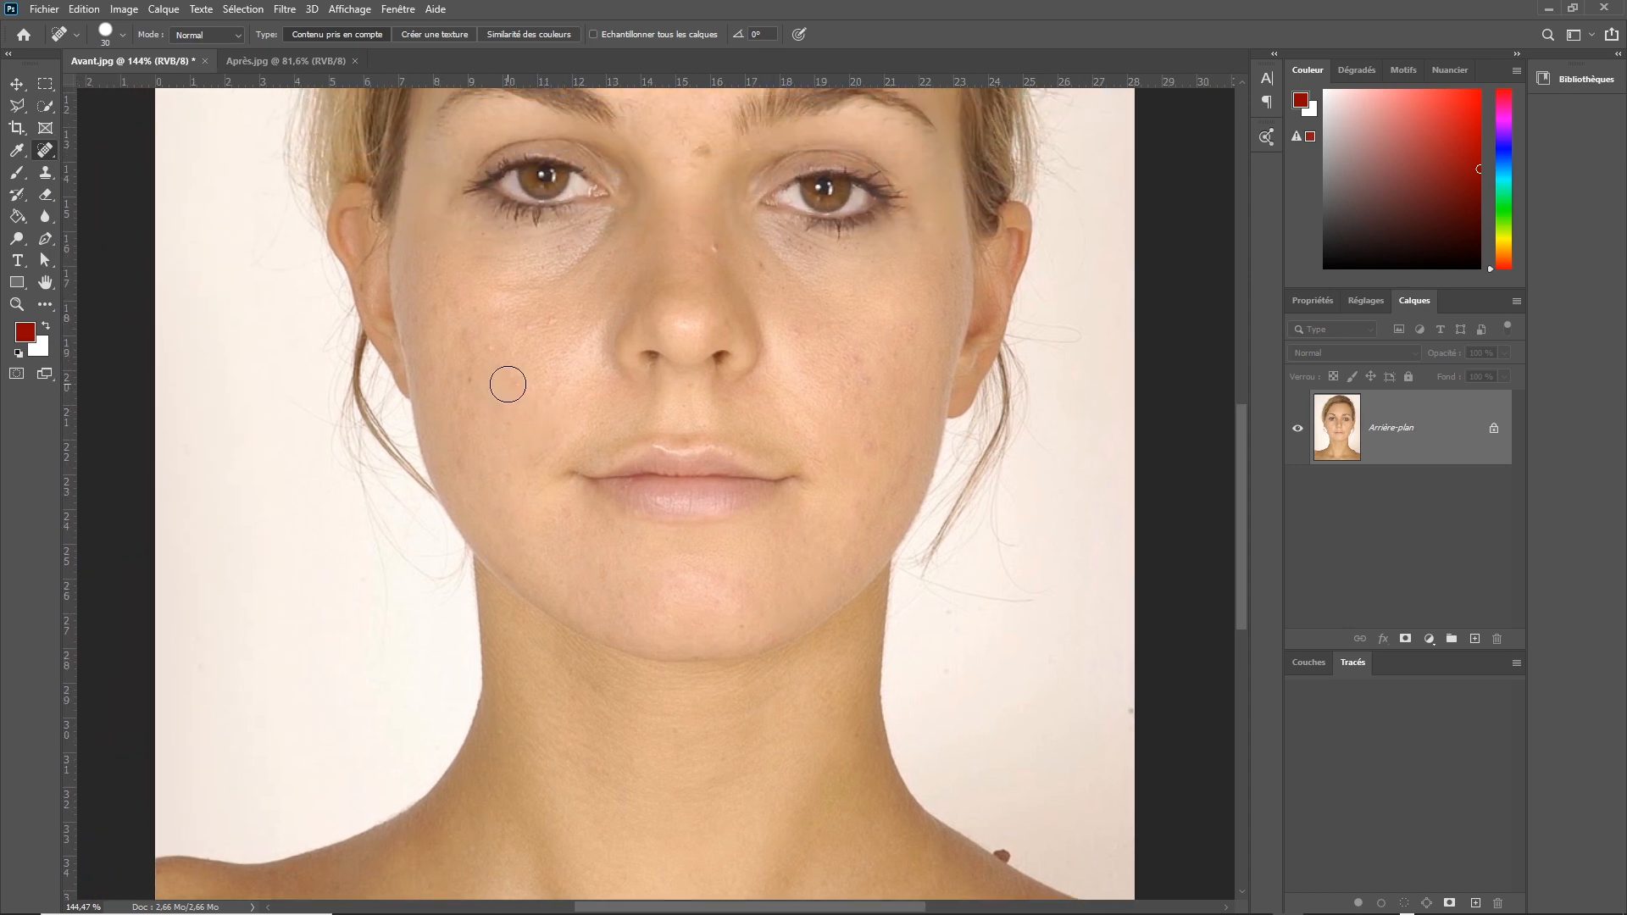
pyautogui.click(511, 382)
pyautogui.click(494, 349)
pyautogui.click(549, 322)
pyautogui.click(473, 333)
pyautogui.click(468, 375)
# Step: Heal the blemishes on the right cheek and try to heal the spots on and beside the nose
pyautogui.click(850, 354)
pyautogui.click(861, 379)
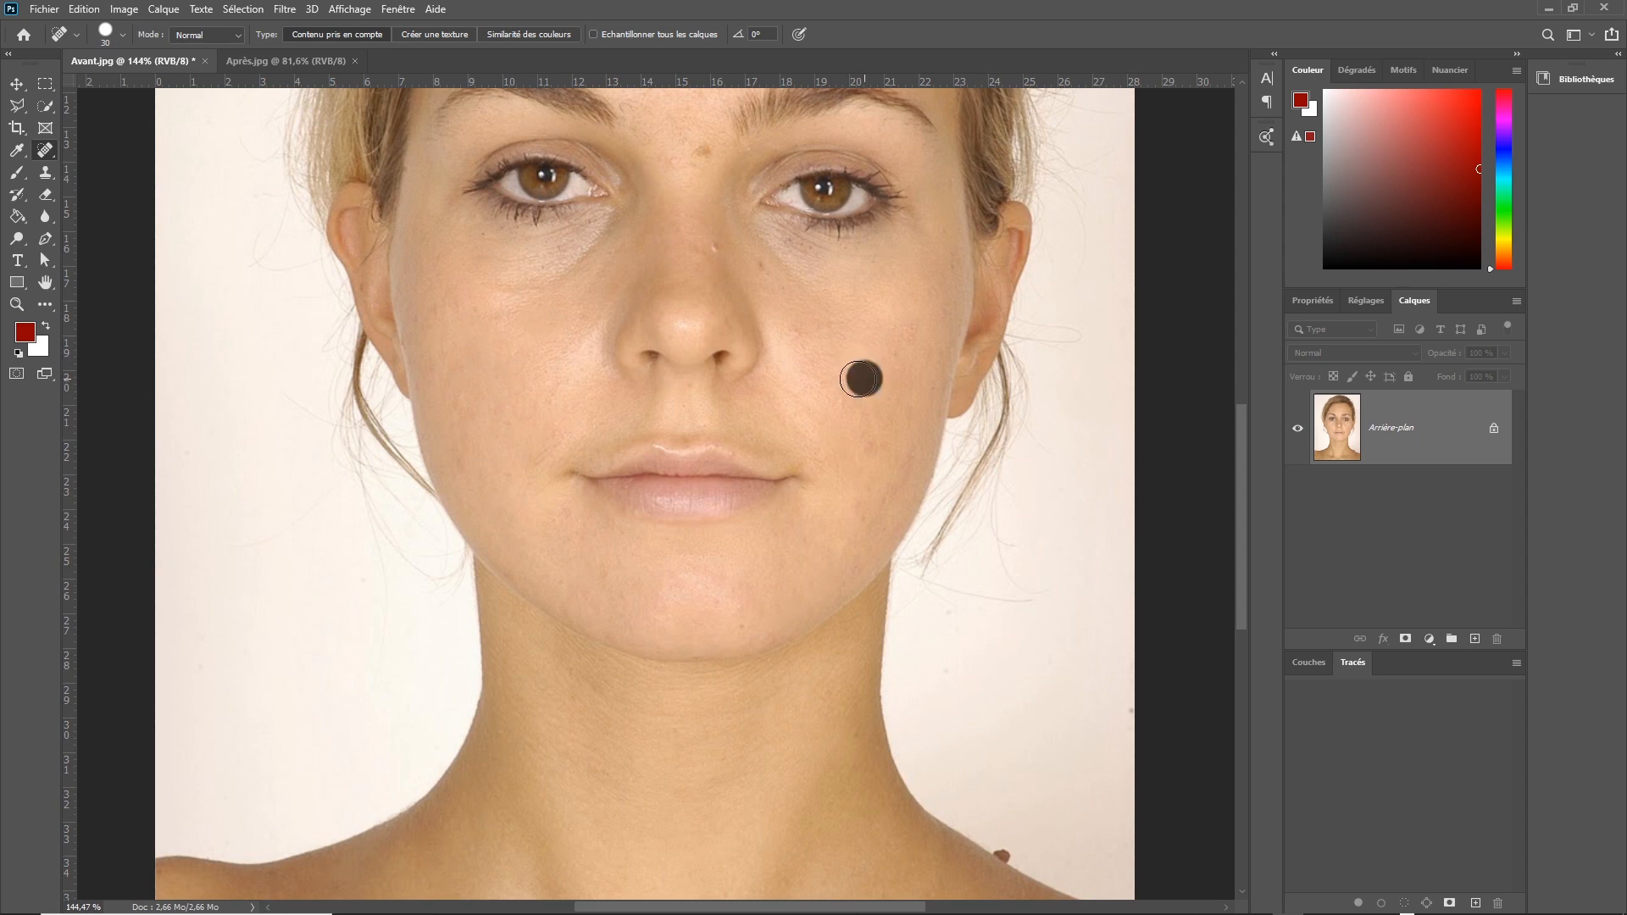
pyautogui.click(793, 336)
pyautogui.click(824, 323)
pyautogui.click(763, 271)
pyautogui.click(723, 253)
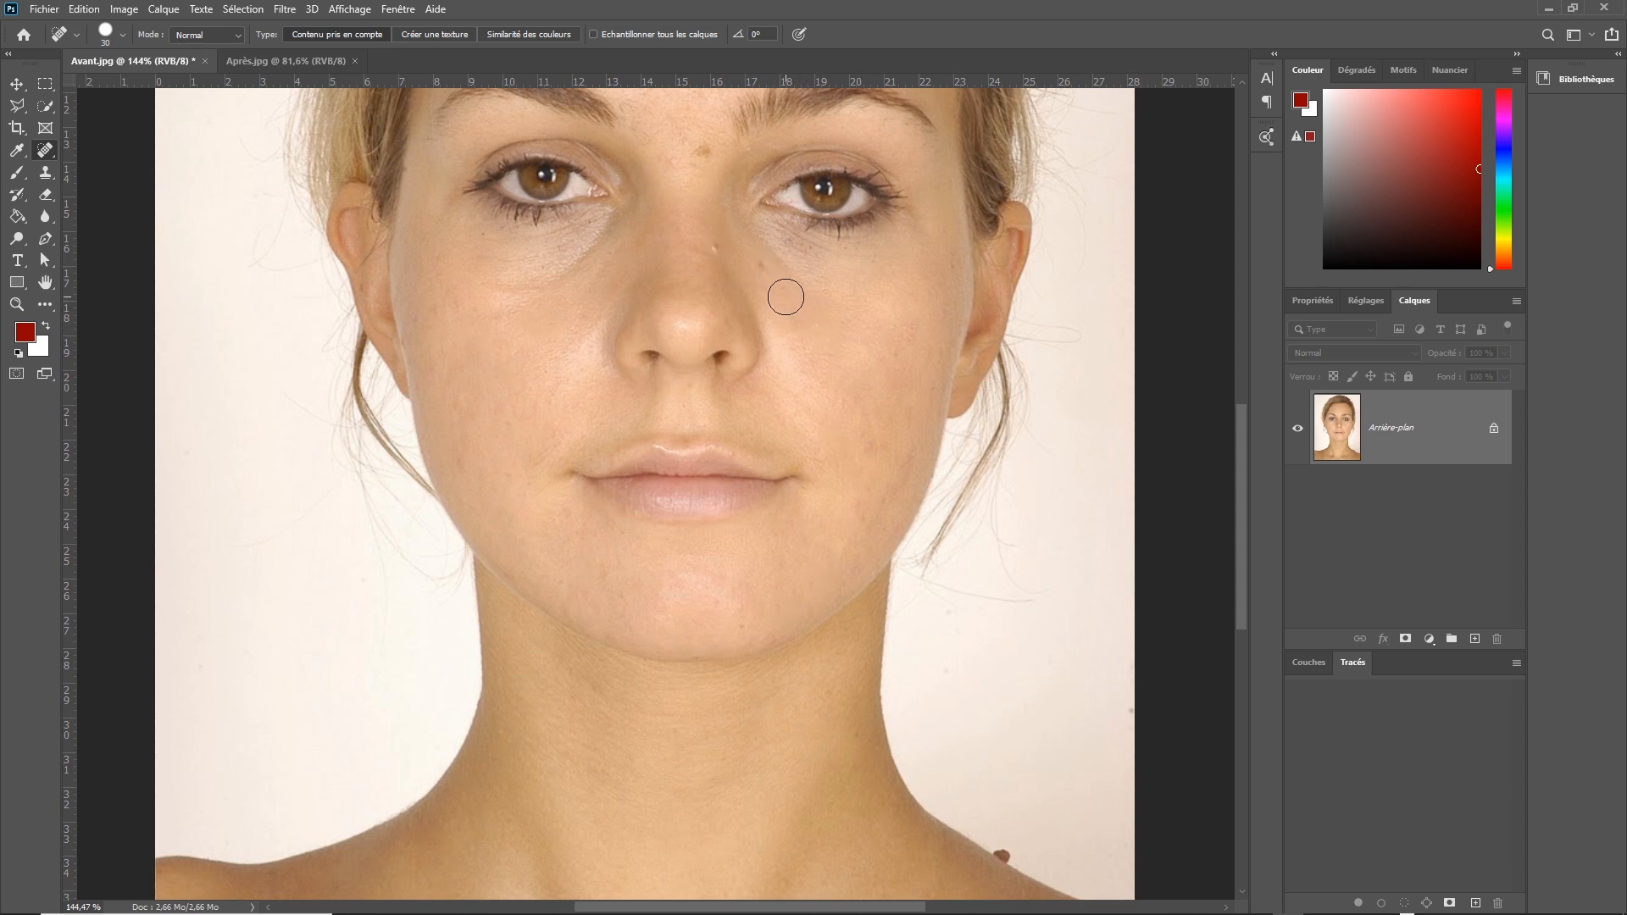
# Step: Reduce the healing brush to 24 px and remove the bump on the nose bridge and the small spots beside the nose
pyautogui.scroll(5, 786, 297)
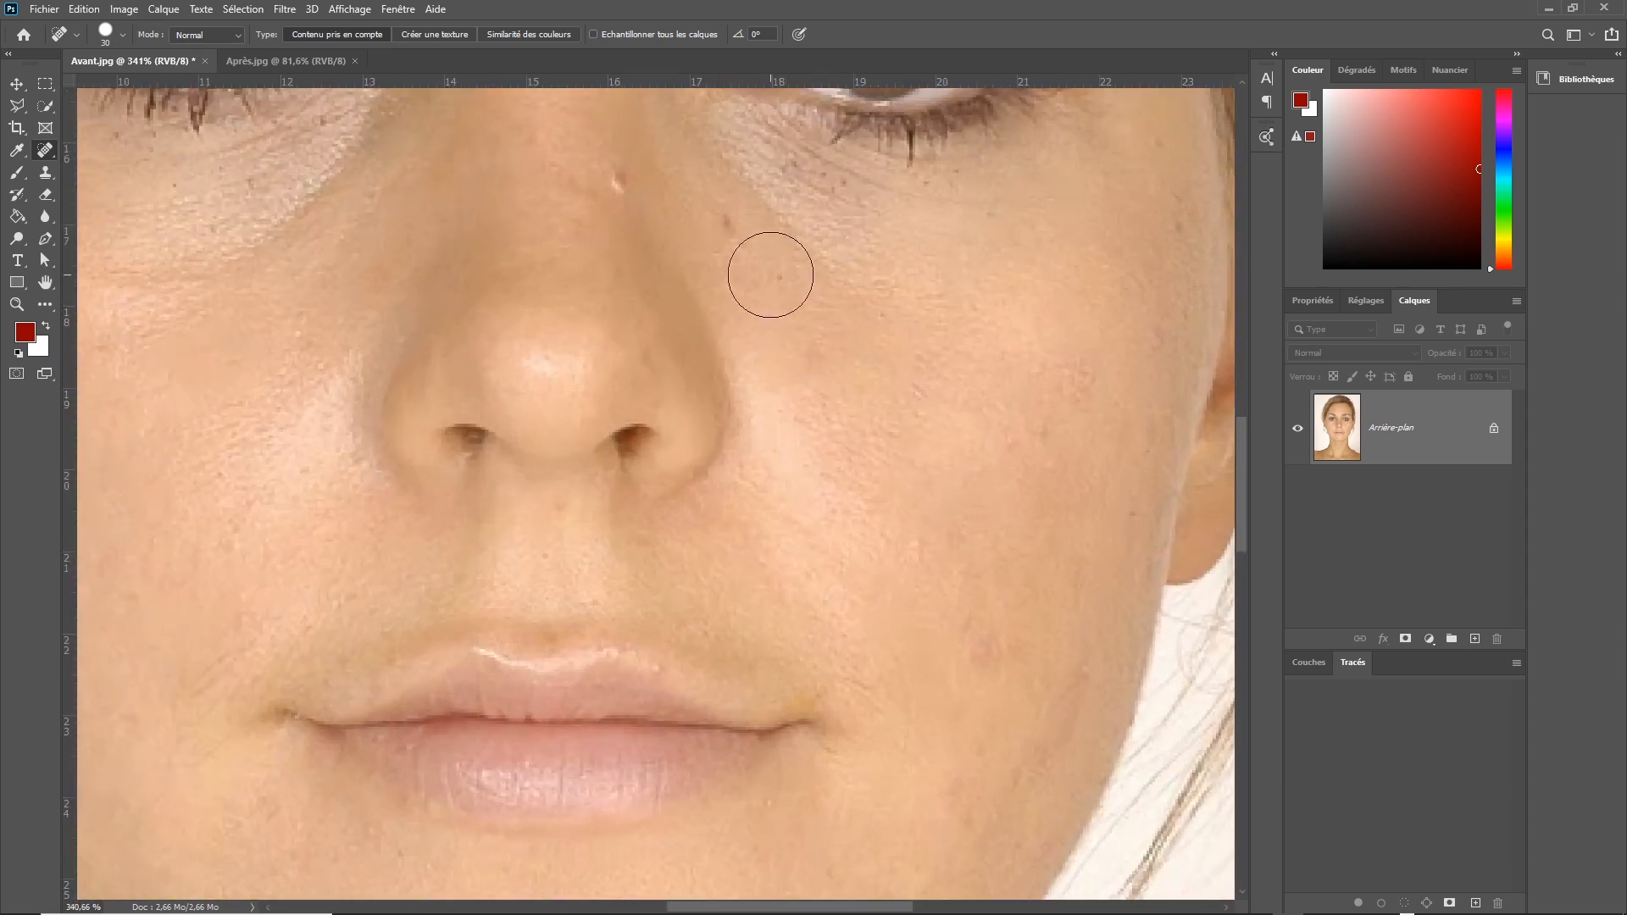
pyautogui.moveTo(766, 269); pyautogui.dragTo(807, 352)
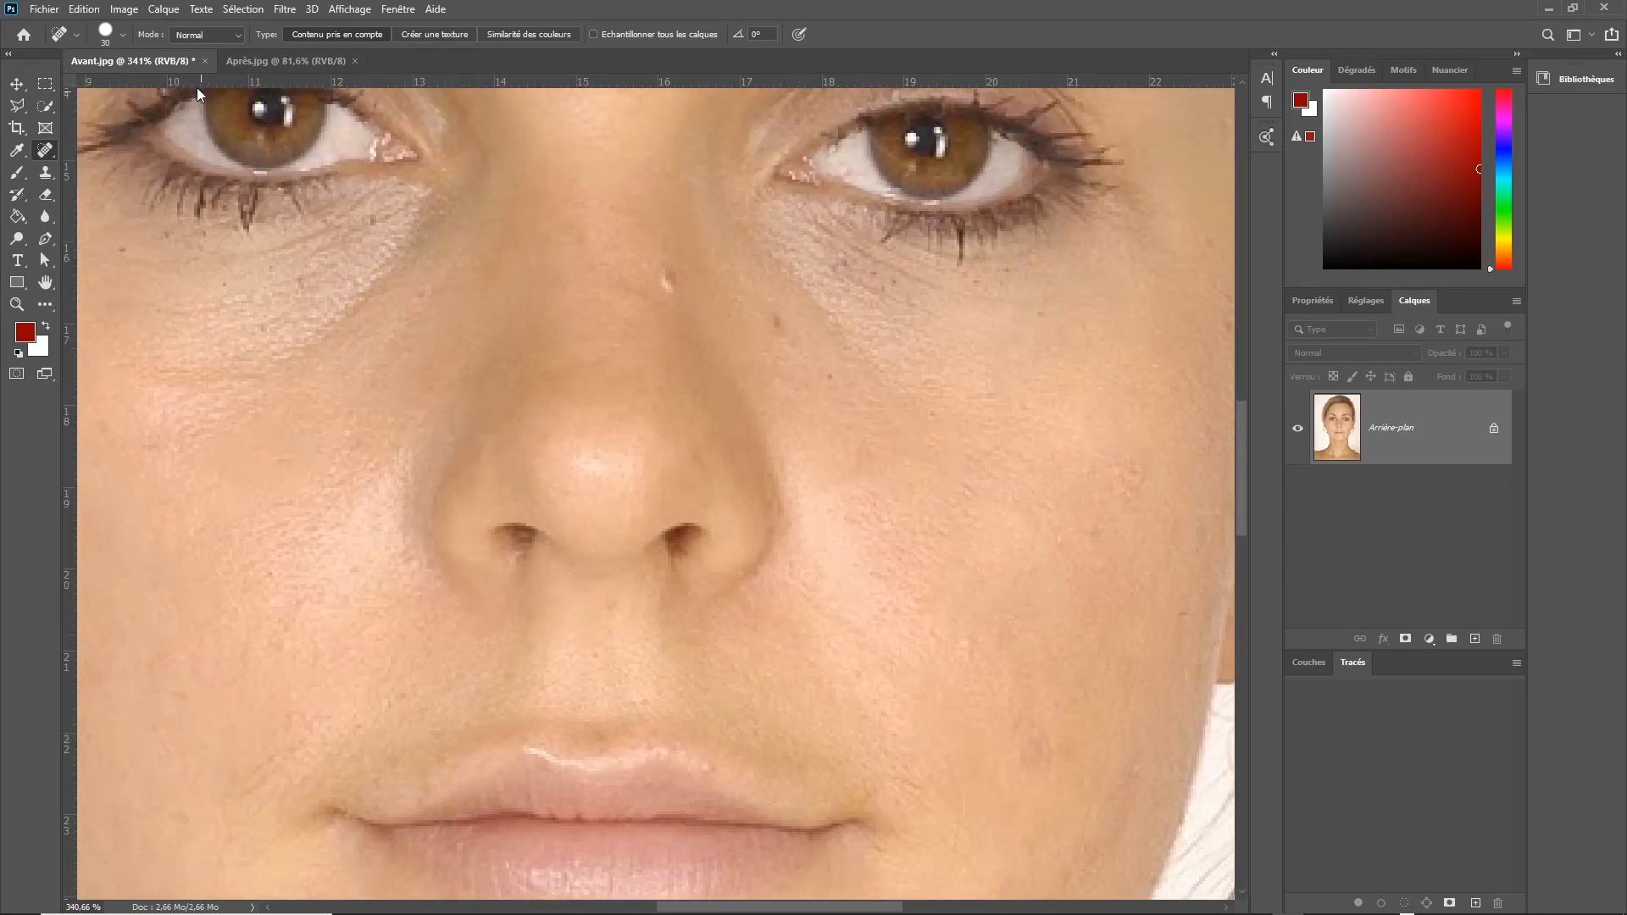
pyautogui.click(122, 34)
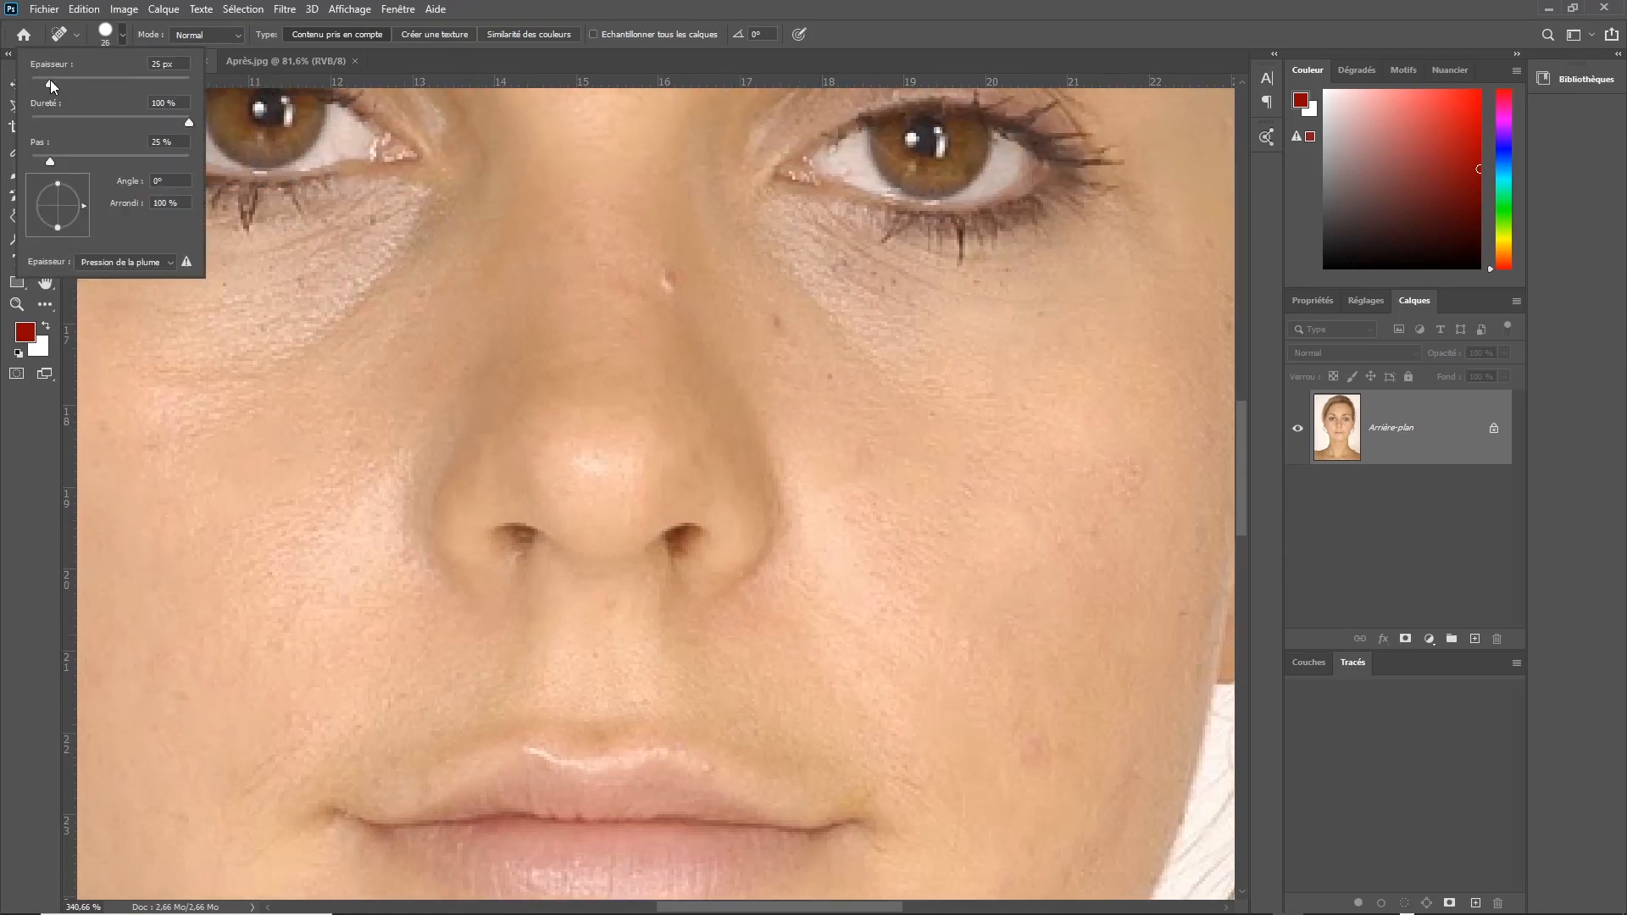
pyautogui.moveTo(49, 80); pyautogui.dragTo(48, 79)
pyautogui.click(762, 318)
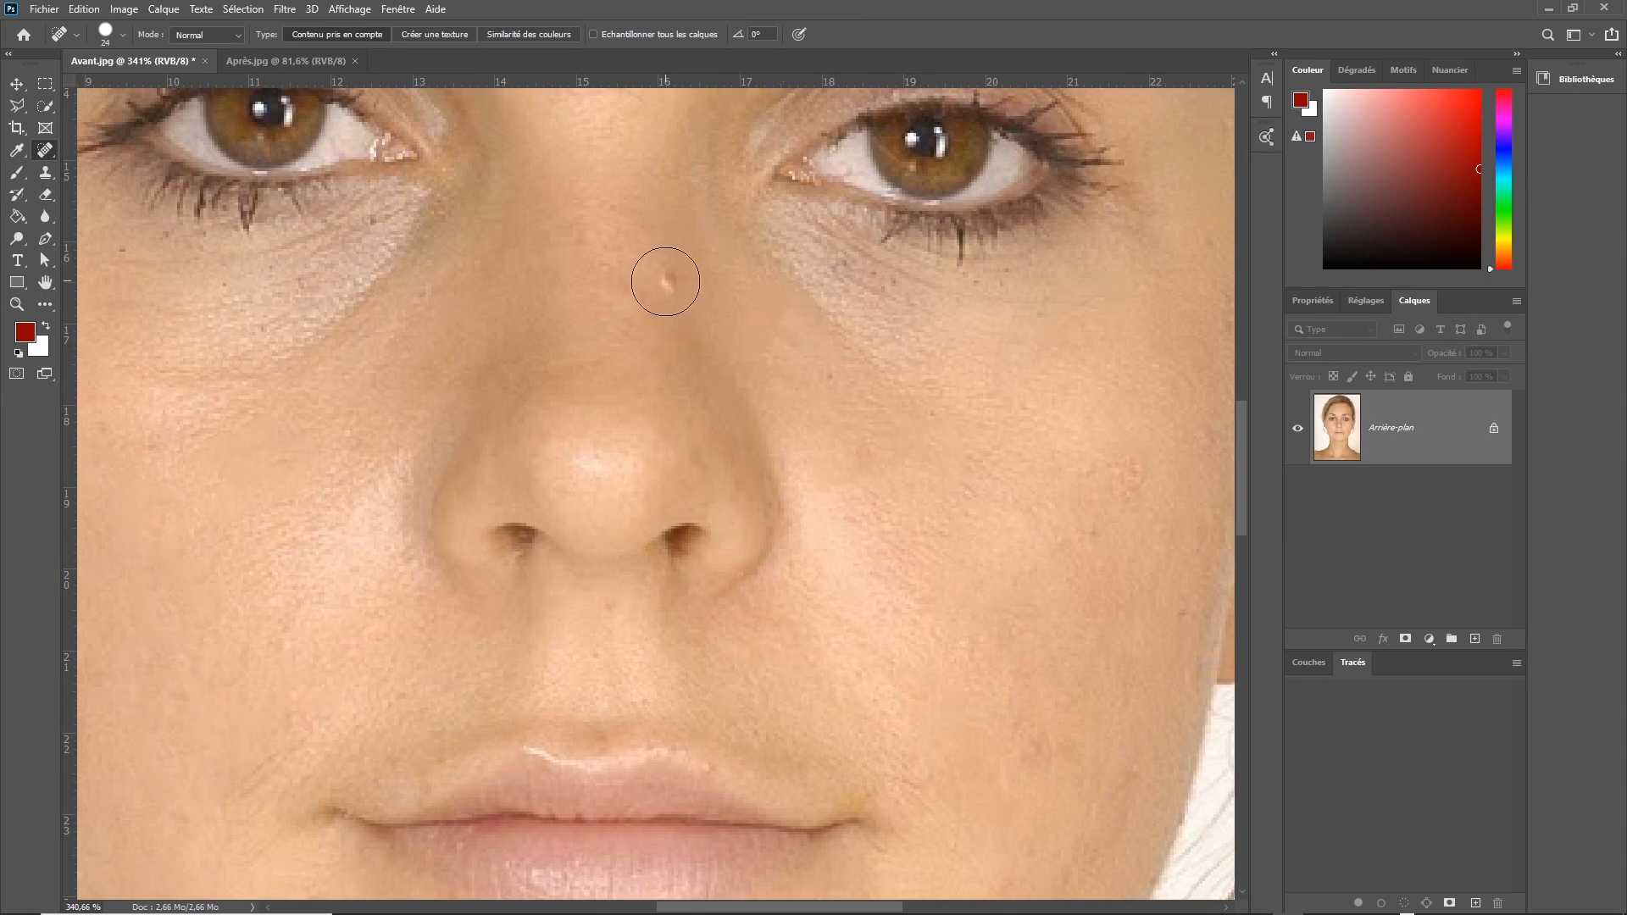
pyautogui.click(666, 282)
pyautogui.click(831, 378)
# Step: Heal the mole between the eyebrows and touch up the nose bridge and the skin under the right eye
pyautogui.moveTo(601, 237); pyautogui.dragTo(686, 392)
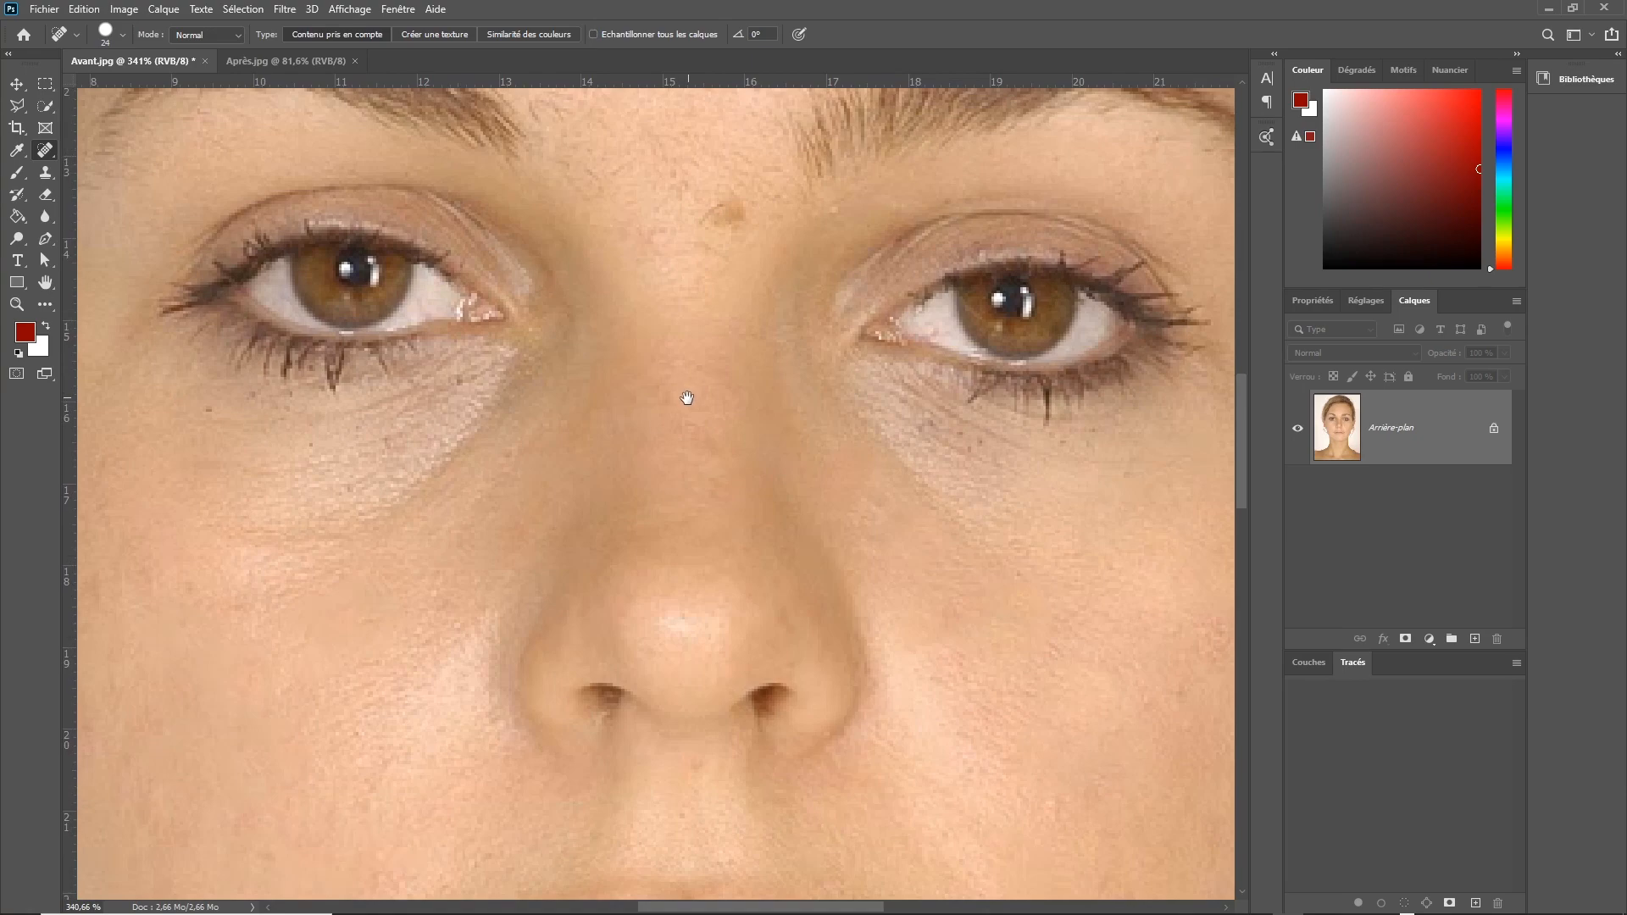
pyautogui.click(727, 218)
pyautogui.scroll(-4, 719, 302)
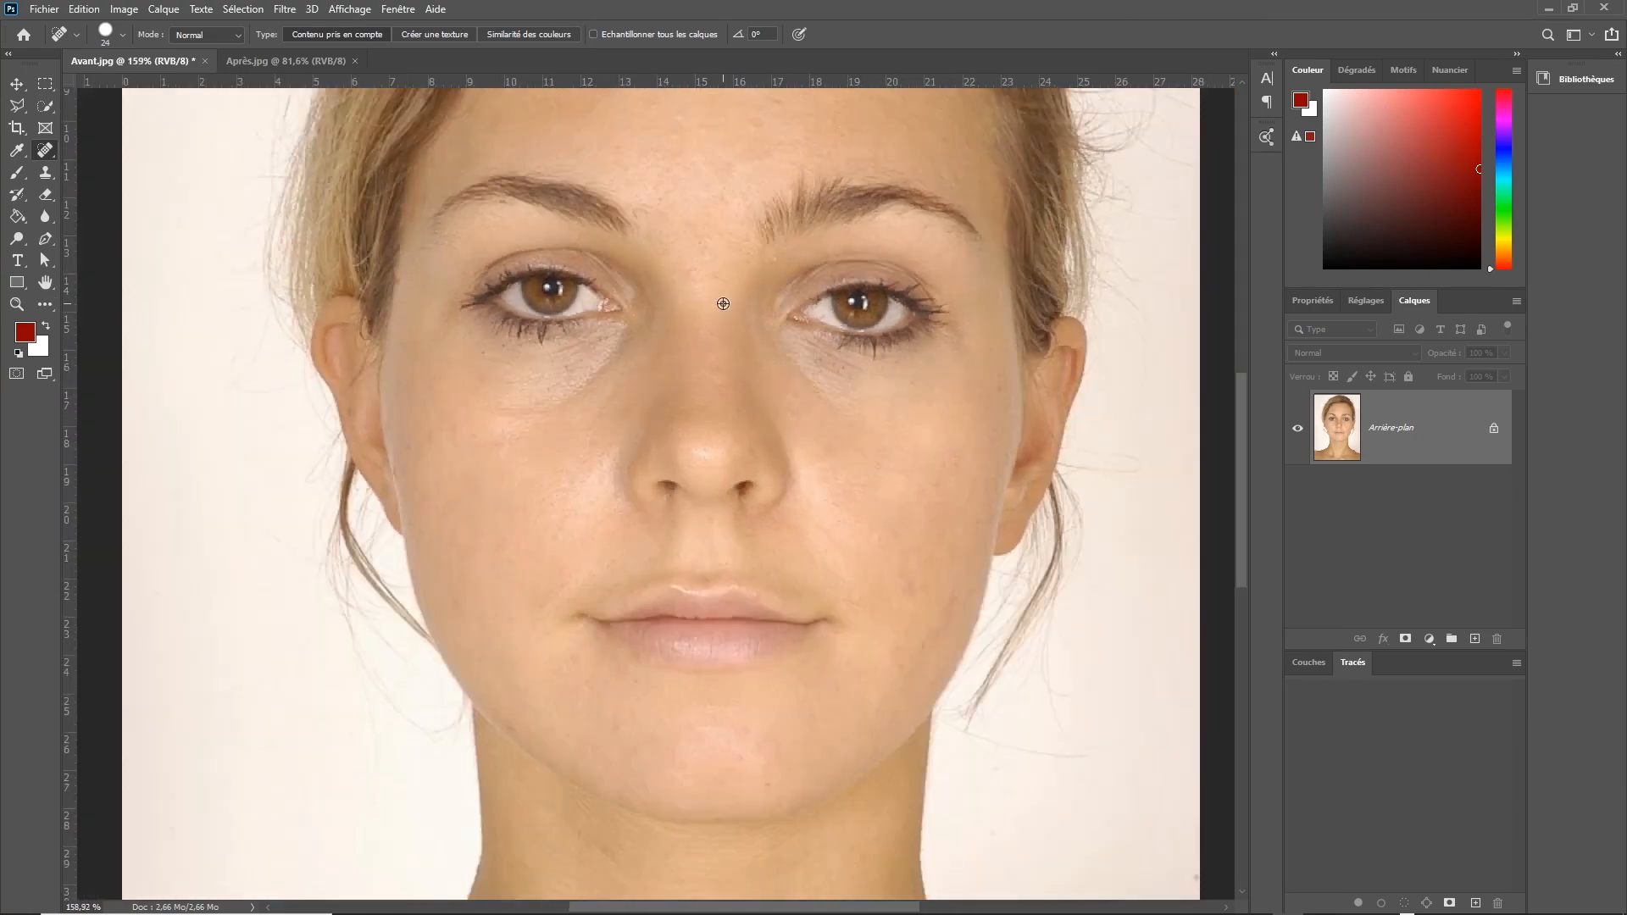
pyautogui.scroll(-2, 722, 303)
pyautogui.click(712, 362)
pyautogui.click(808, 382)
# Step: Heal the reddish spot on the left of the forehead and the small marks above the brows
pyautogui.moveTo(732, 253); pyautogui.dragTo(723, 440)
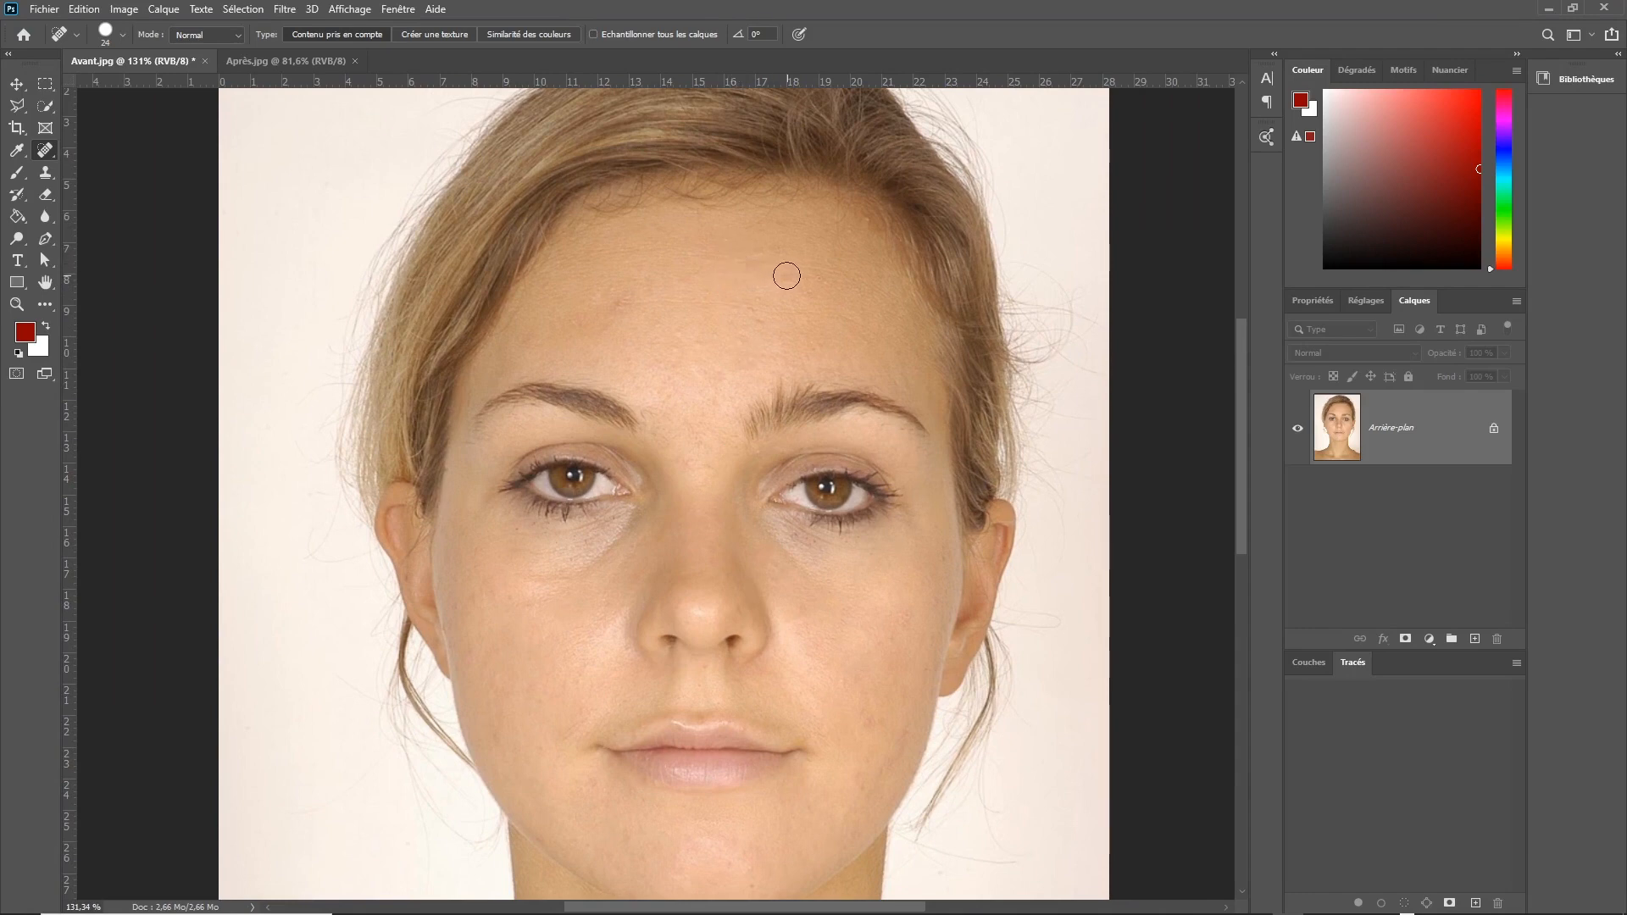
pyautogui.click(623, 304)
pyautogui.click(701, 345)
pyautogui.click(680, 347)
# Step: Brush over the remaining marks on the lower right cheek with the Spot Healing Brush
pyautogui.moveTo(834, 579); pyautogui.dragTo(827, 466)
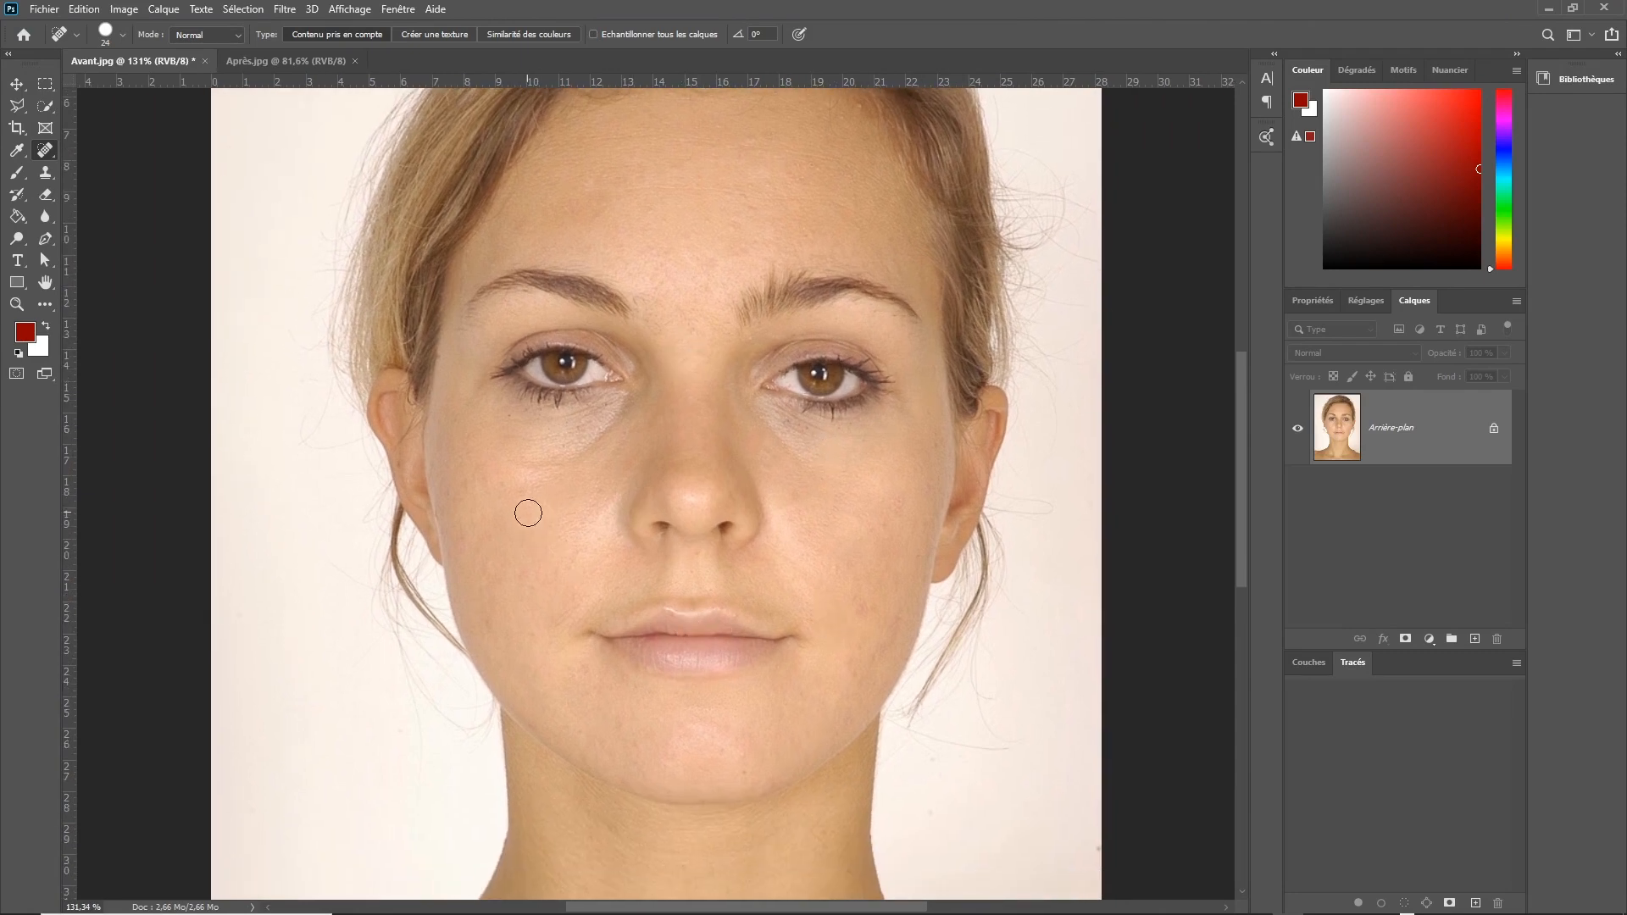
pyautogui.moveTo(857, 598); pyautogui.dragTo(848, 570)
pyautogui.click(895, 623)
pyautogui.click(859, 661)
# Step: Heal the moles and small spots across the upper chest and below the collarbones
pyautogui.moveTo(836, 543); pyautogui.dragTo(816, 258)
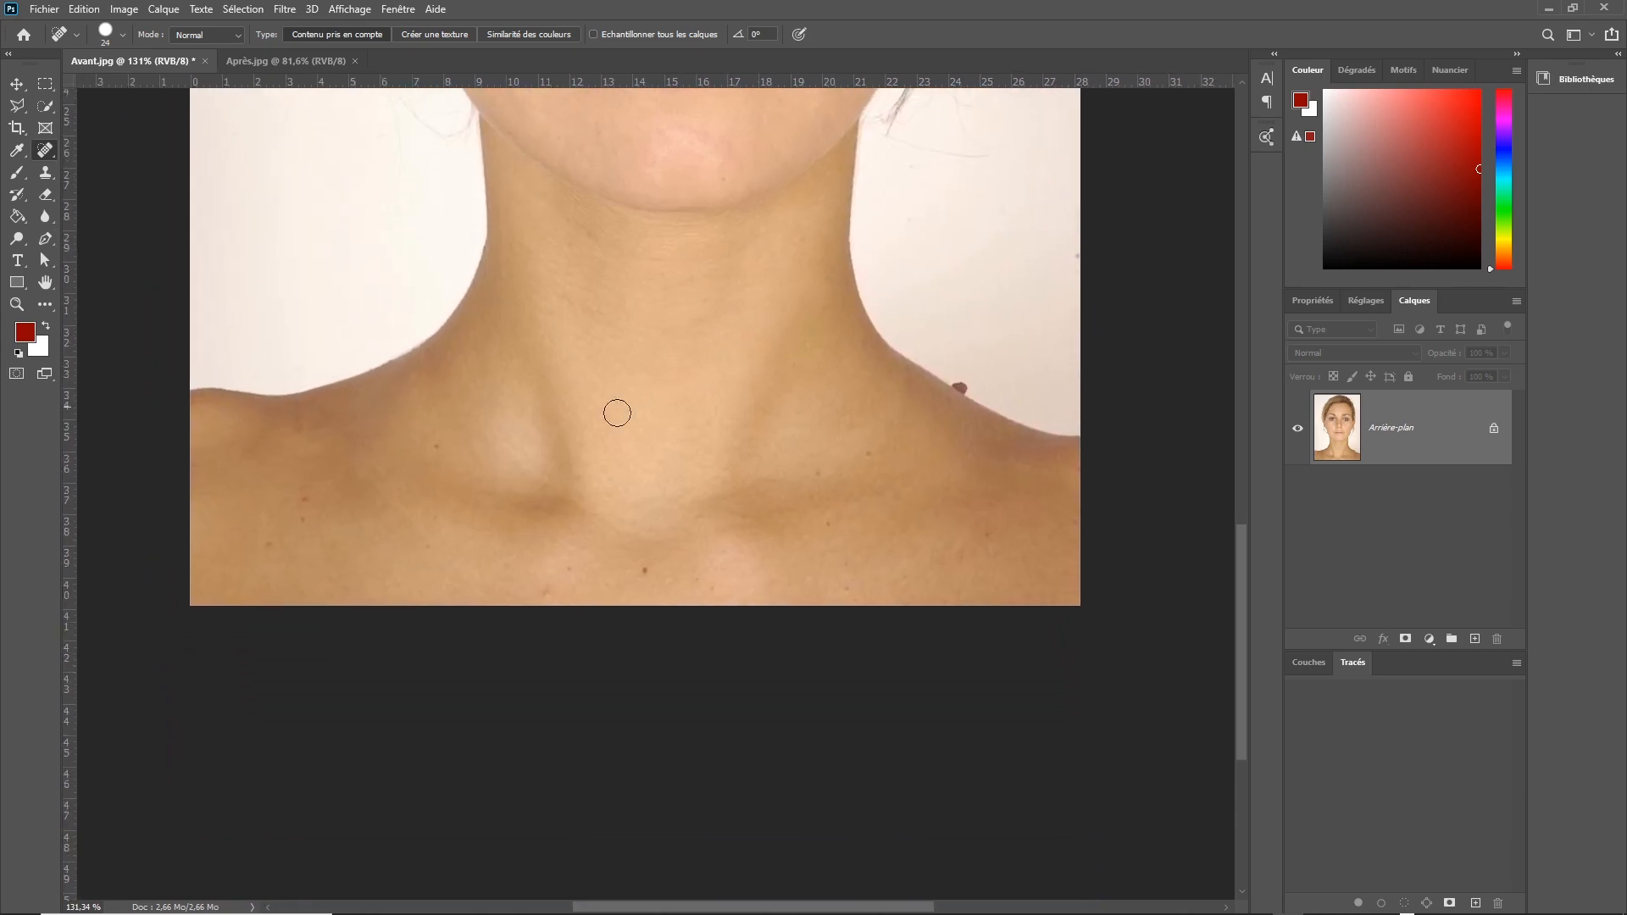
pyautogui.click(305, 518)
pyautogui.click(570, 567)
pyautogui.click(542, 588)
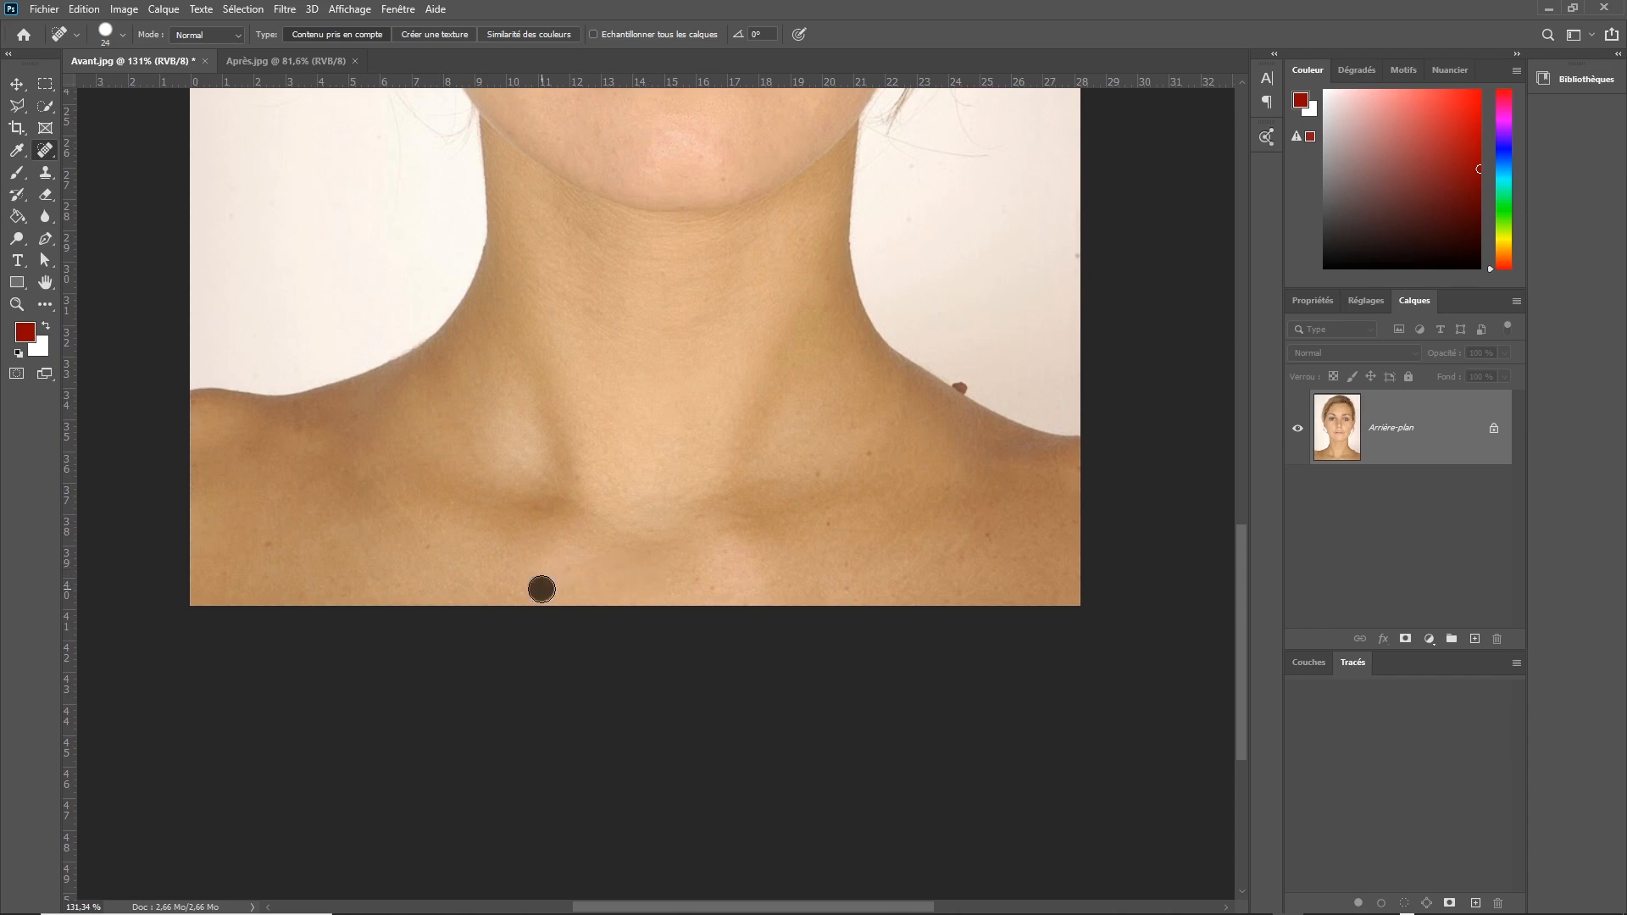
pyautogui.click(818, 473)
pyautogui.click(817, 528)
# Step: Replace the mole on the right shoulder's edge with the clean contour beside it using the Patch tool, then deselect and fit the image to the screen
pyautogui.rightClick(49, 153)
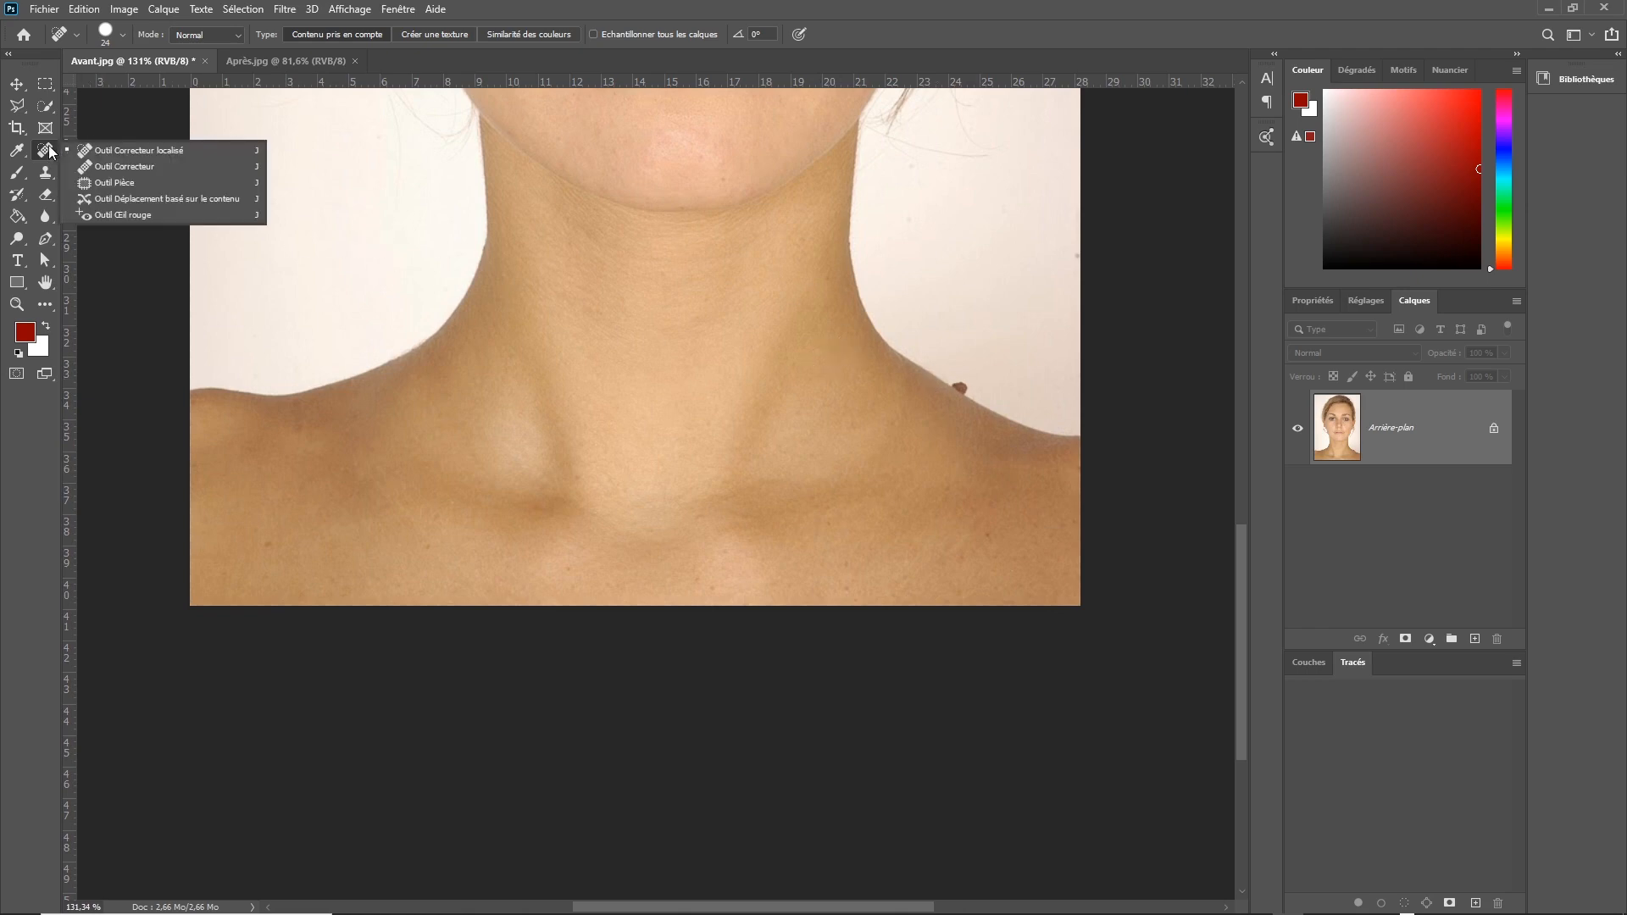
pyautogui.click(152, 185)
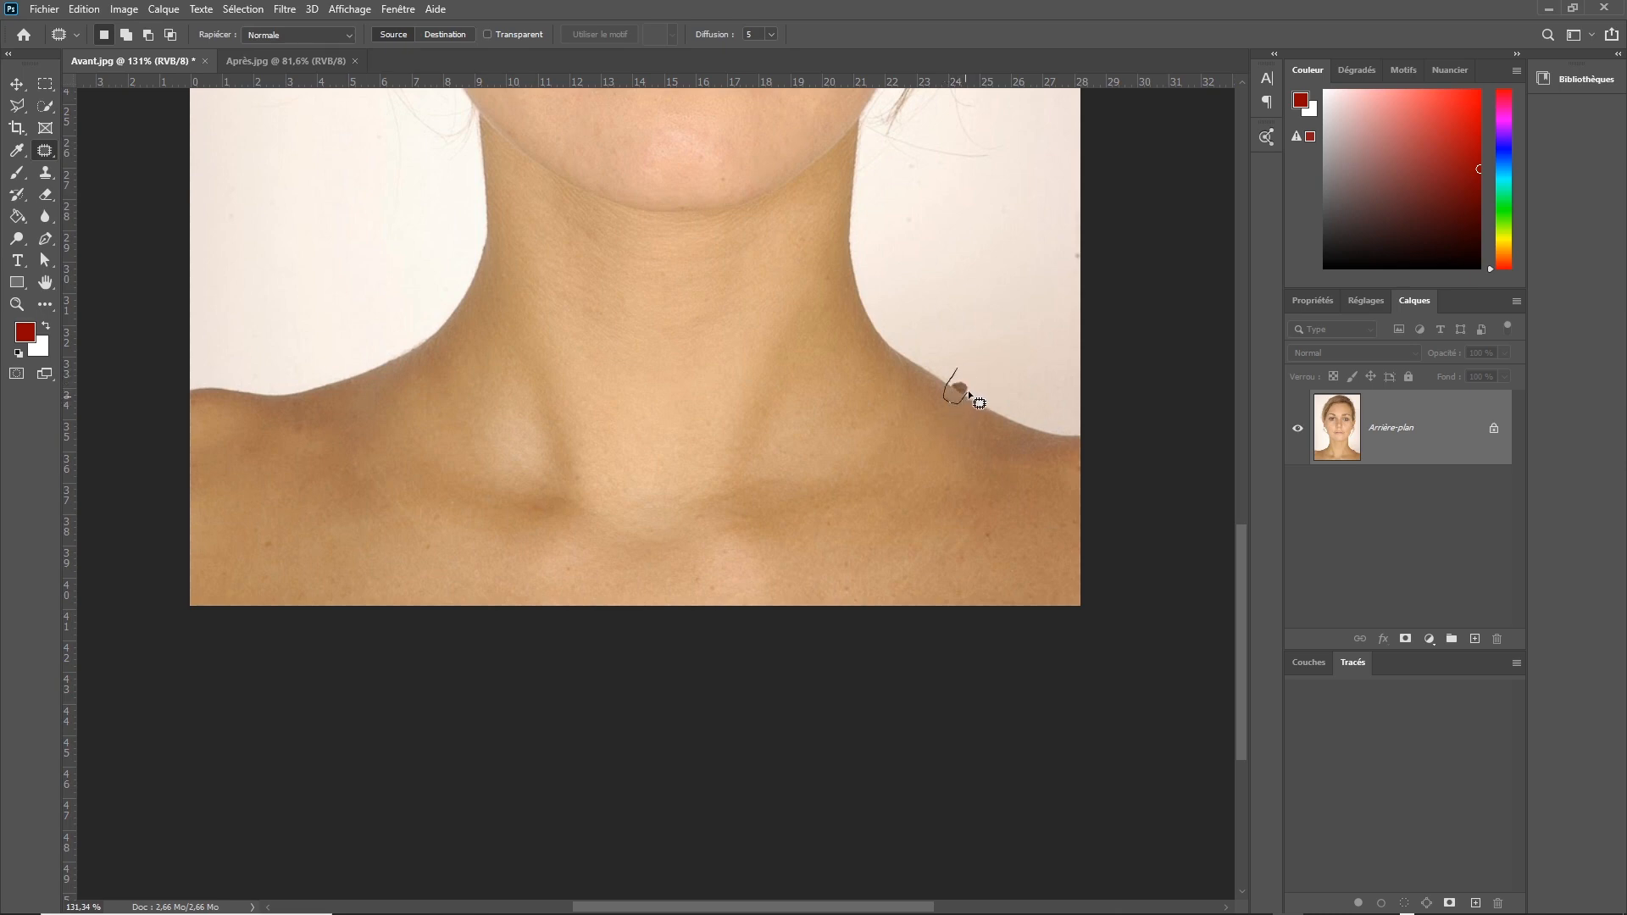
pyautogui.moveTo(957, 370); pyautogui.dragTo(959, 370)
pyautogui.click(987, 374)
pyautogui.moveTo(964, 371)
pyautogui.mouseDown()
pyautogui.moveTo(958, 388)
pyautogui.moveTo(924, 366)
pyautogui.mouseUp()
pyautogui.hotkey('ctrl', 'd')
pyautogui.hotkey('ctrl', '0')
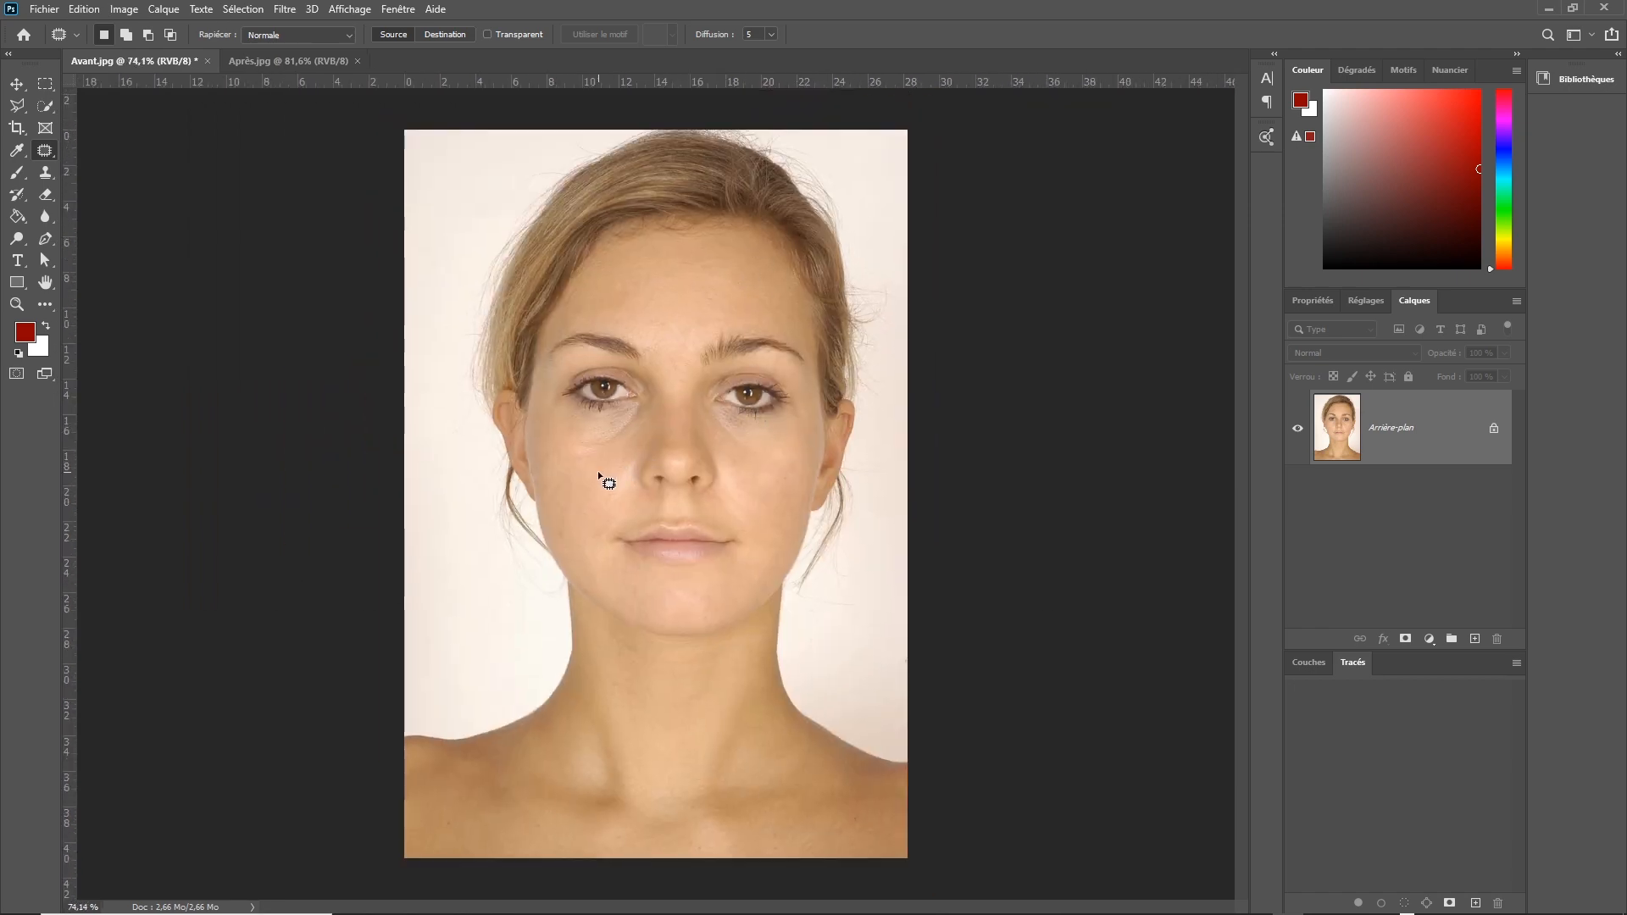
# Step: Smooth the skin and lines under both eyes using the Spot Healing Brush at 41 px
pyautogui.scroll(3, 598, 474)
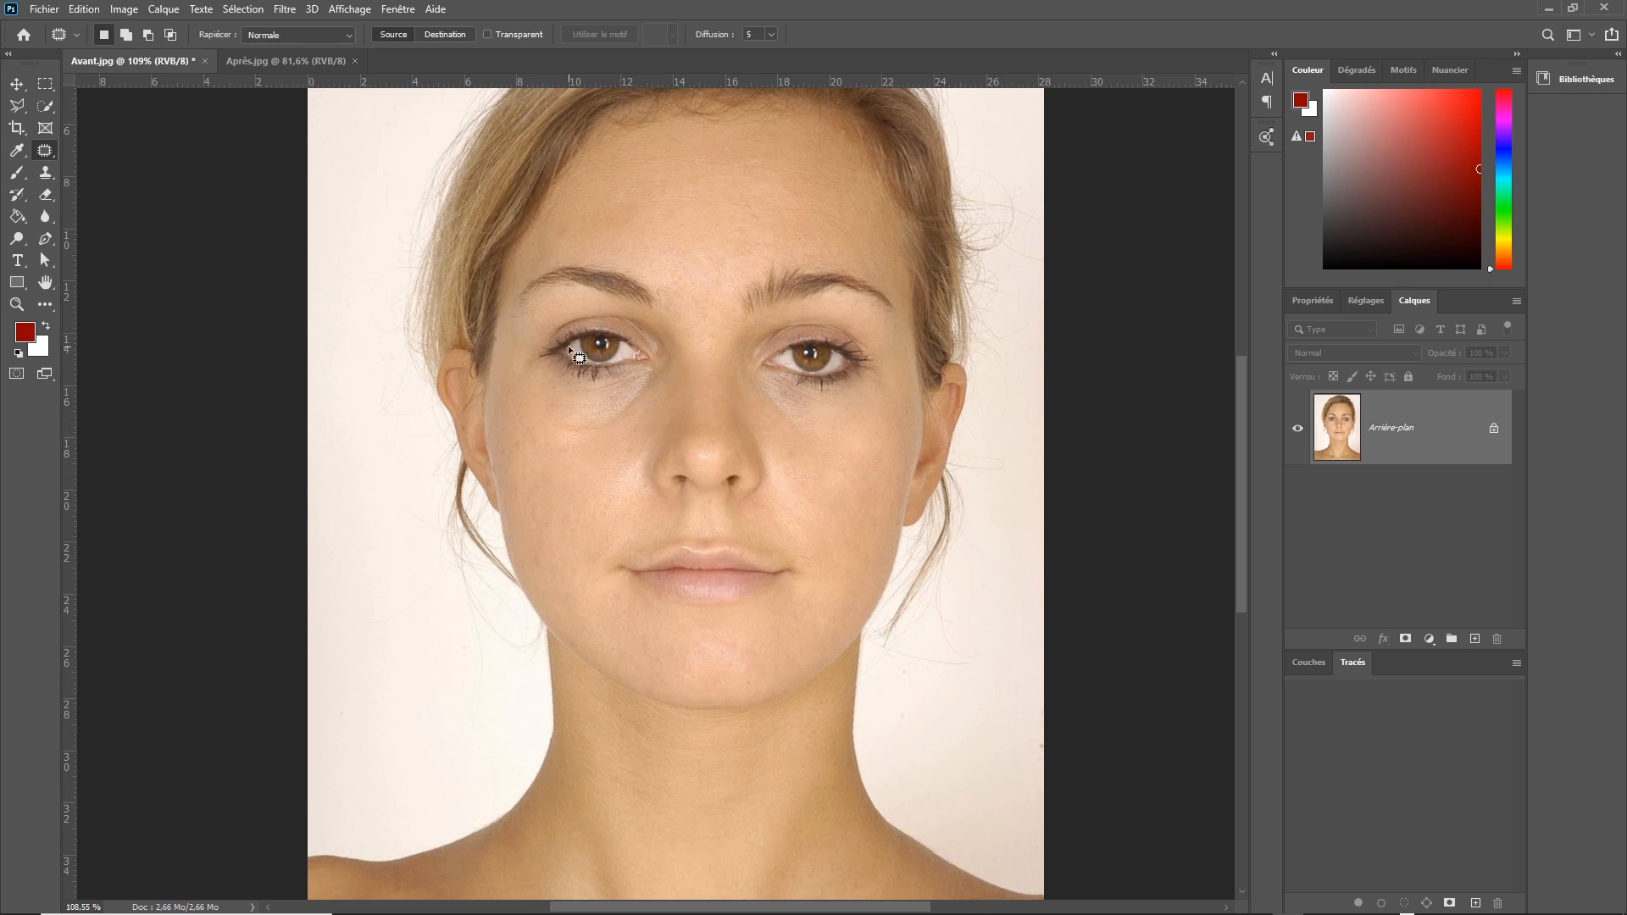
pyautogui.rightClick(49, 154)
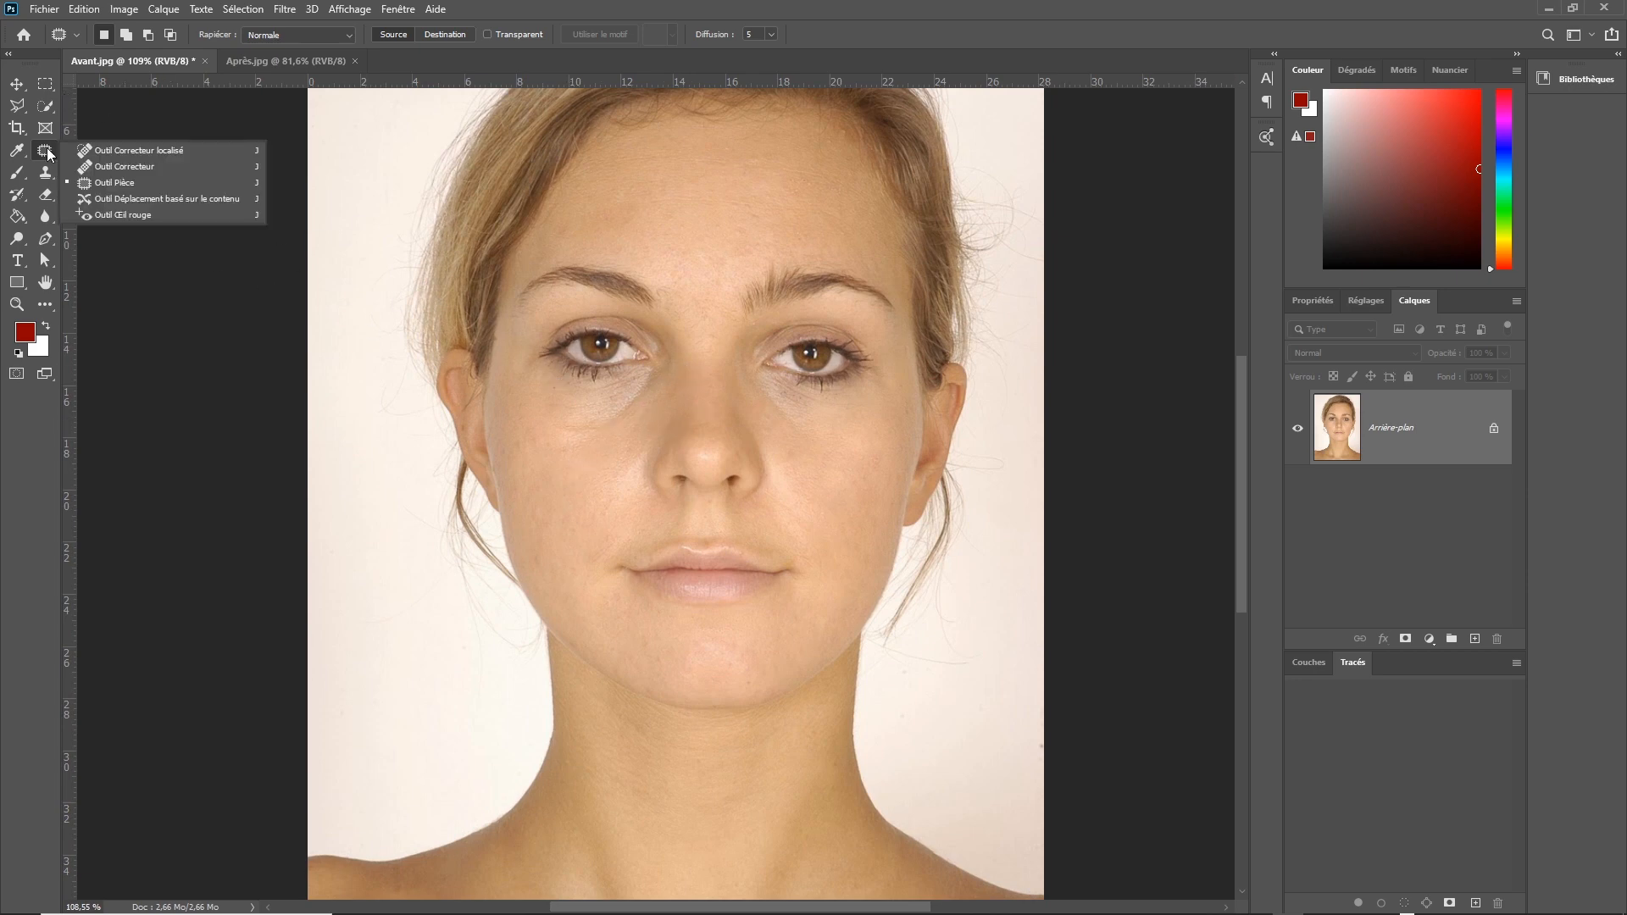
pyautogui.click(167, 149)
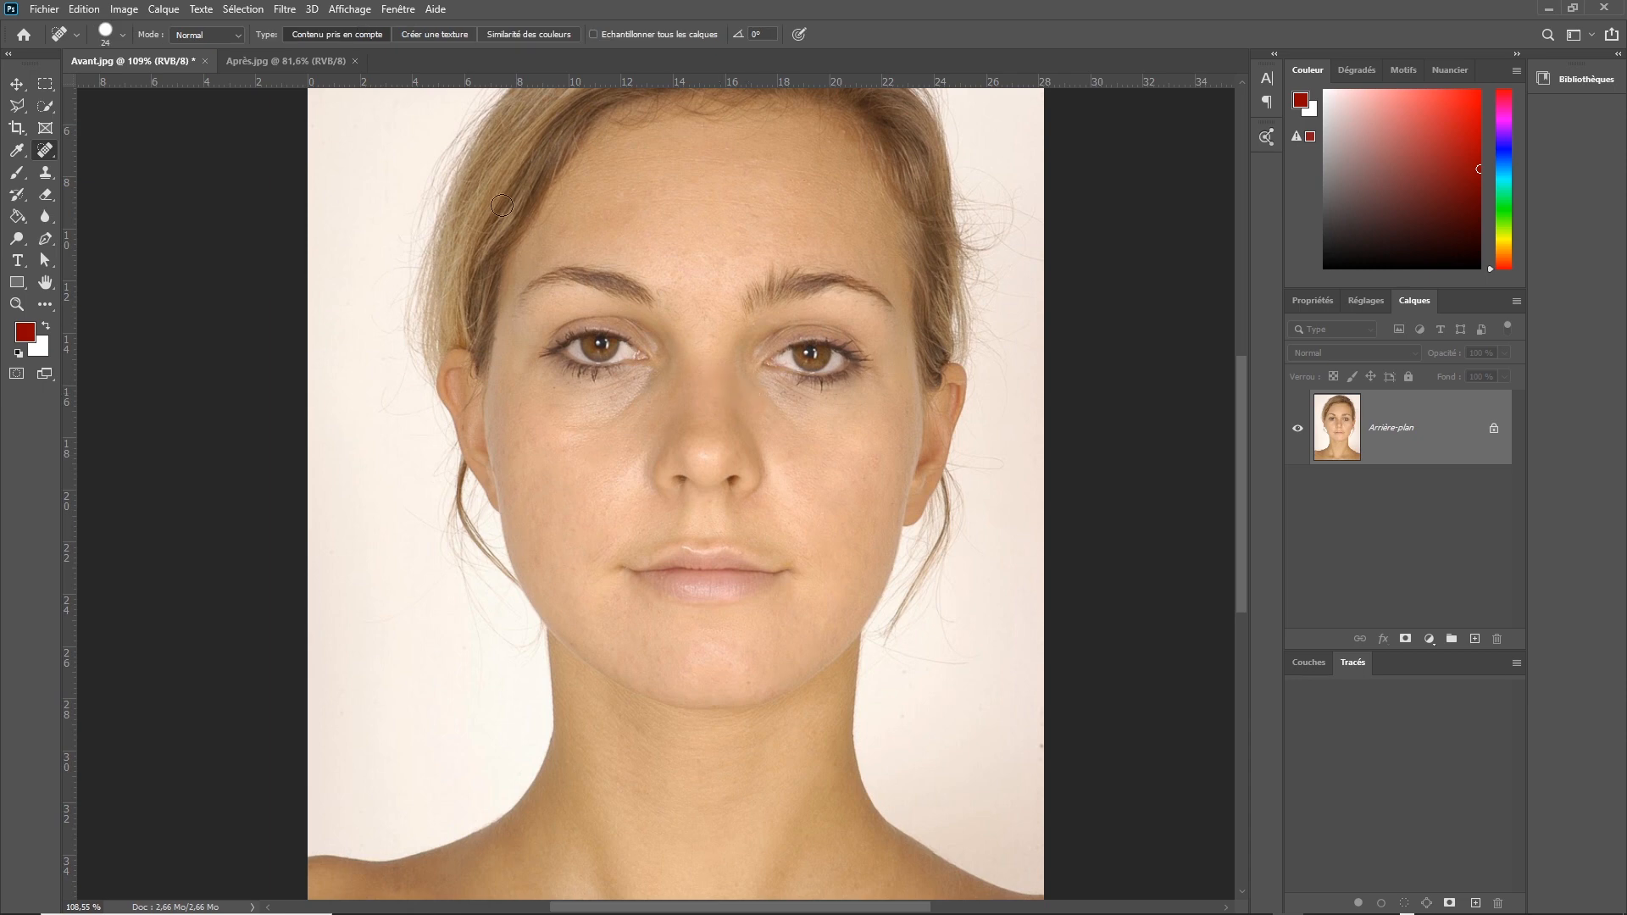
pyautogui.click(123, 34)
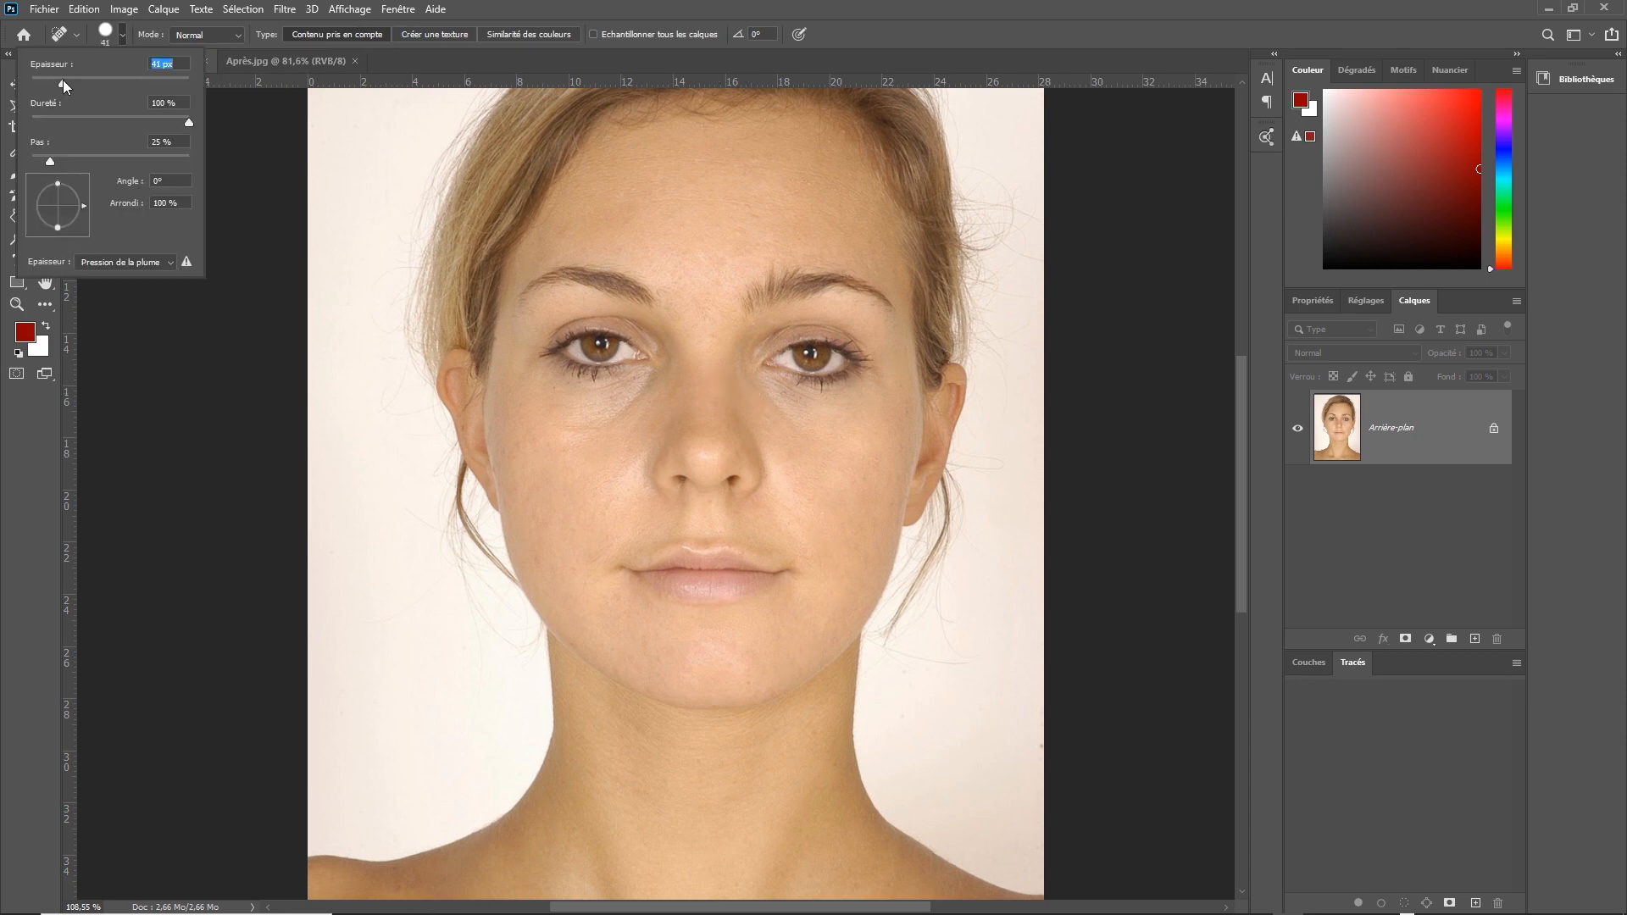
pyautogui.moveTo(762, 398)
pyautogui.mouseDown()
pyautogui.moveTo(805, 428)
pyautogui.moveTo(856, 428)
pyautogui.moveTo(835, 443)
pyautogui.moveTo(858, 421)
pyautogui.moveTo(847, 437)
pyautogui.mouseUp()
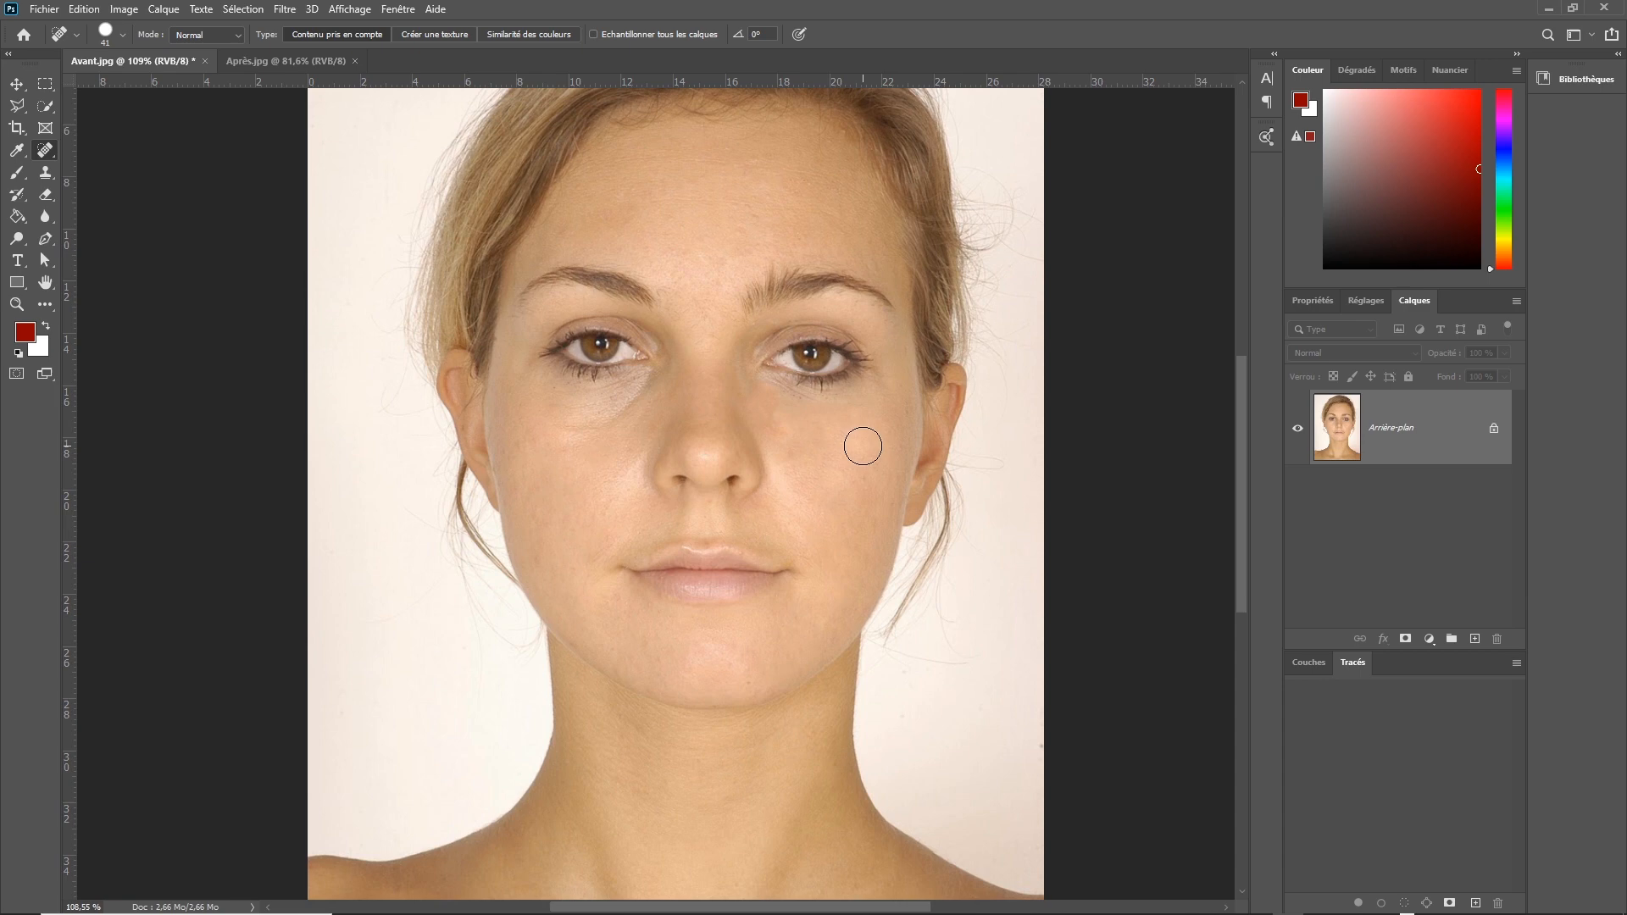
pyautogui.click(788, 411)
pyautogui.click(793, 404)
pyautogui.moveTo(639, 383)
pyautogui.mouseDown()
pyautogui.moveTo(566, 421)
pyautogui.moveTo(639, 390)
pyautogui.moveTo(532, 423)
pyautogui.moveTo(601, 420)
pyautogui.moveTo(640, 397)
pyautogui.moveTo(538, 409)
pyautogui.moveTo(648, 448)
pyautogui.moveTo(560, 425)
pyautogui.mouseUp()
# Step: Patch the area under the right eye with smooth cheek skin using the Patch tool, then deselect
pyautogui.rightClick(47, 150)
pyautogui.click(164, 182)
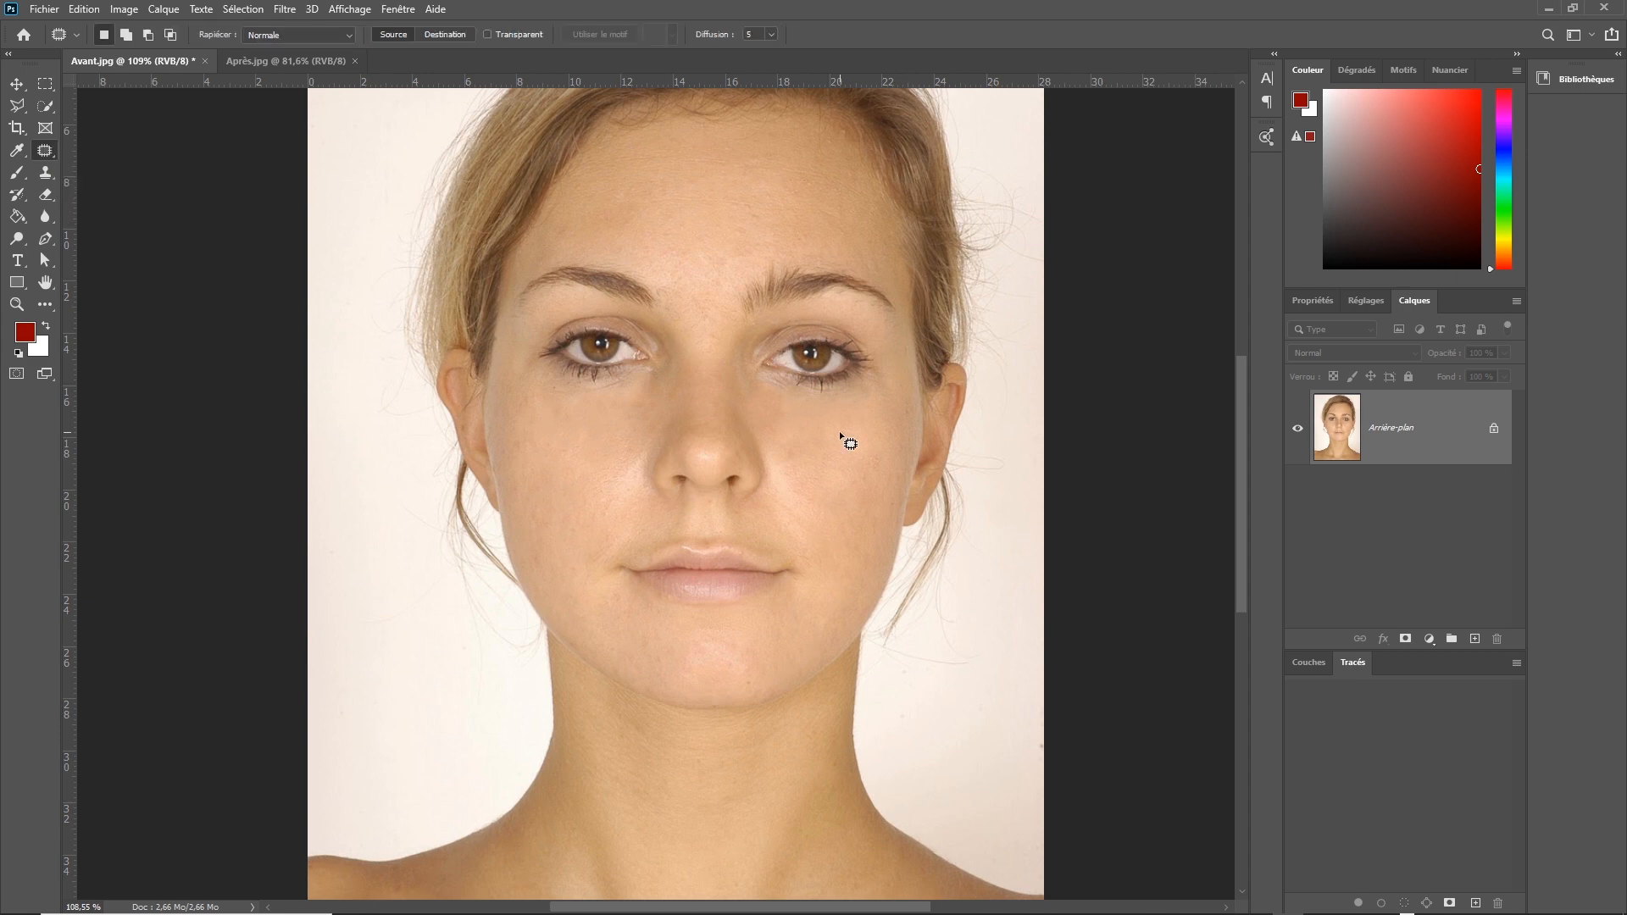
pyautogui.moveTo(749, 382)
pyautogui.mouseDown()
pyautogui.moveTo(878, 396)
pyautogui.moveTo(873, 415)
pyautogui.moveTo(821, 431)
pyautogui.moveTo(777, 430)
pyautogui.moveTo(747, 392)
pyautogui.moveTo(828, 466)
pyautogui.mouseUp()
pyautogui.hotkey('ctrl', 'd')
pyautogui.scroll(4, 604, 370)
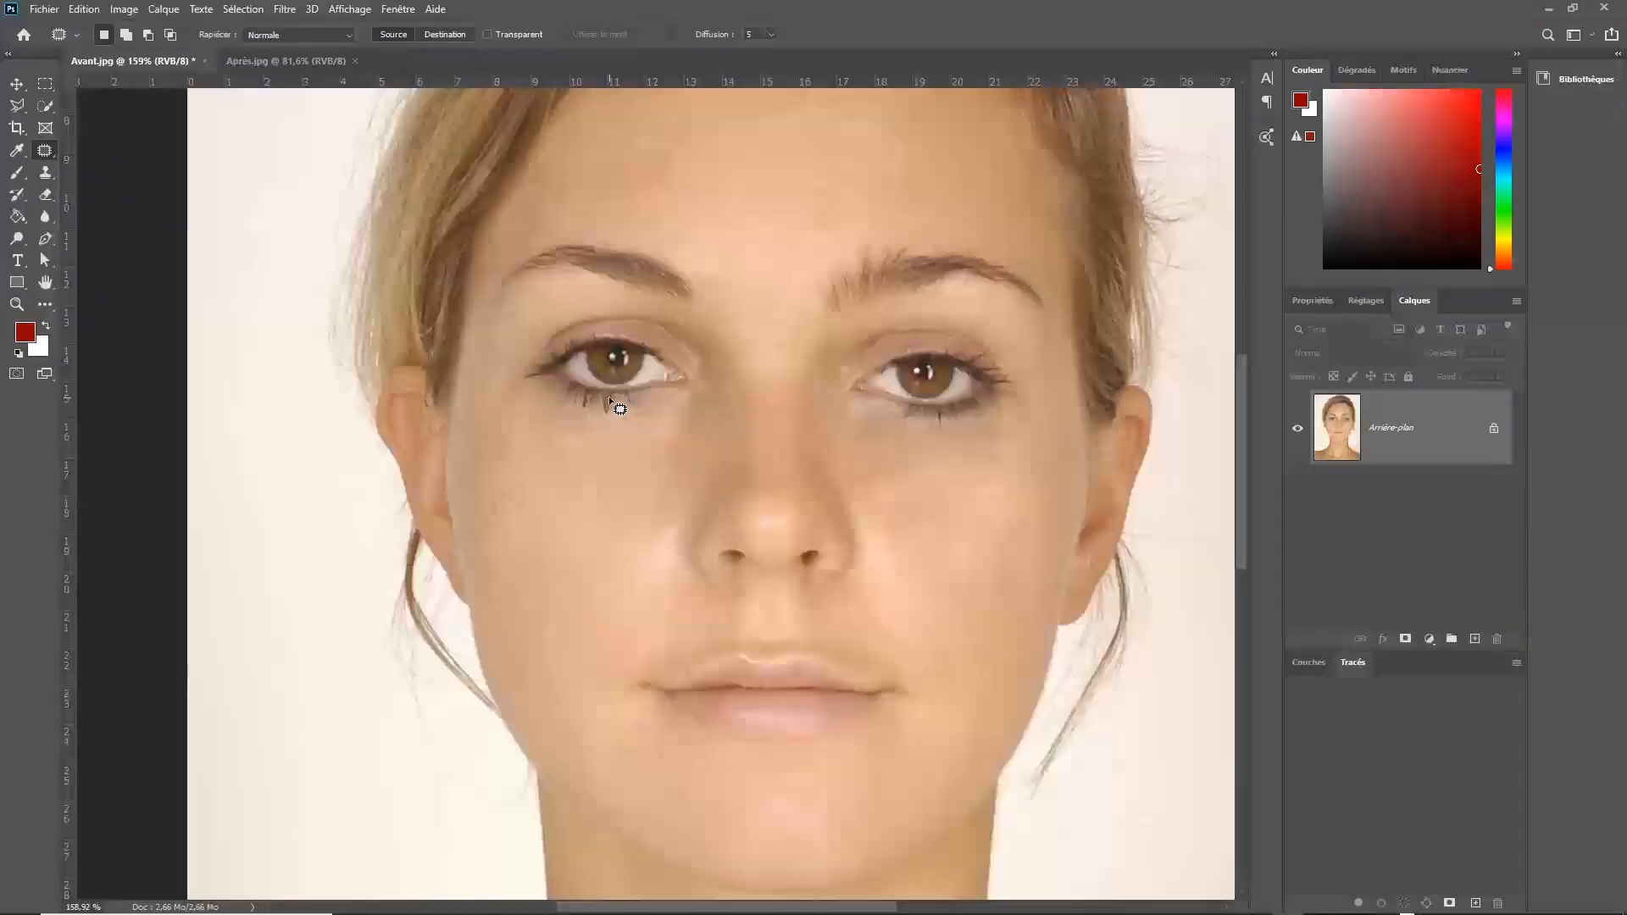
# Step: Patch the shadowed skin under the left eye with smooth cheek skin using the Patch tool, then deselect
pyautogui.moveTo(557, 418)
pyautogui.mouseDown()
pyautogui.moveTo(584, 419)
pyautogui.moveTo(542, 428)
pyautogui.moveTo(555, 419)
pyautogui.mouseUp()
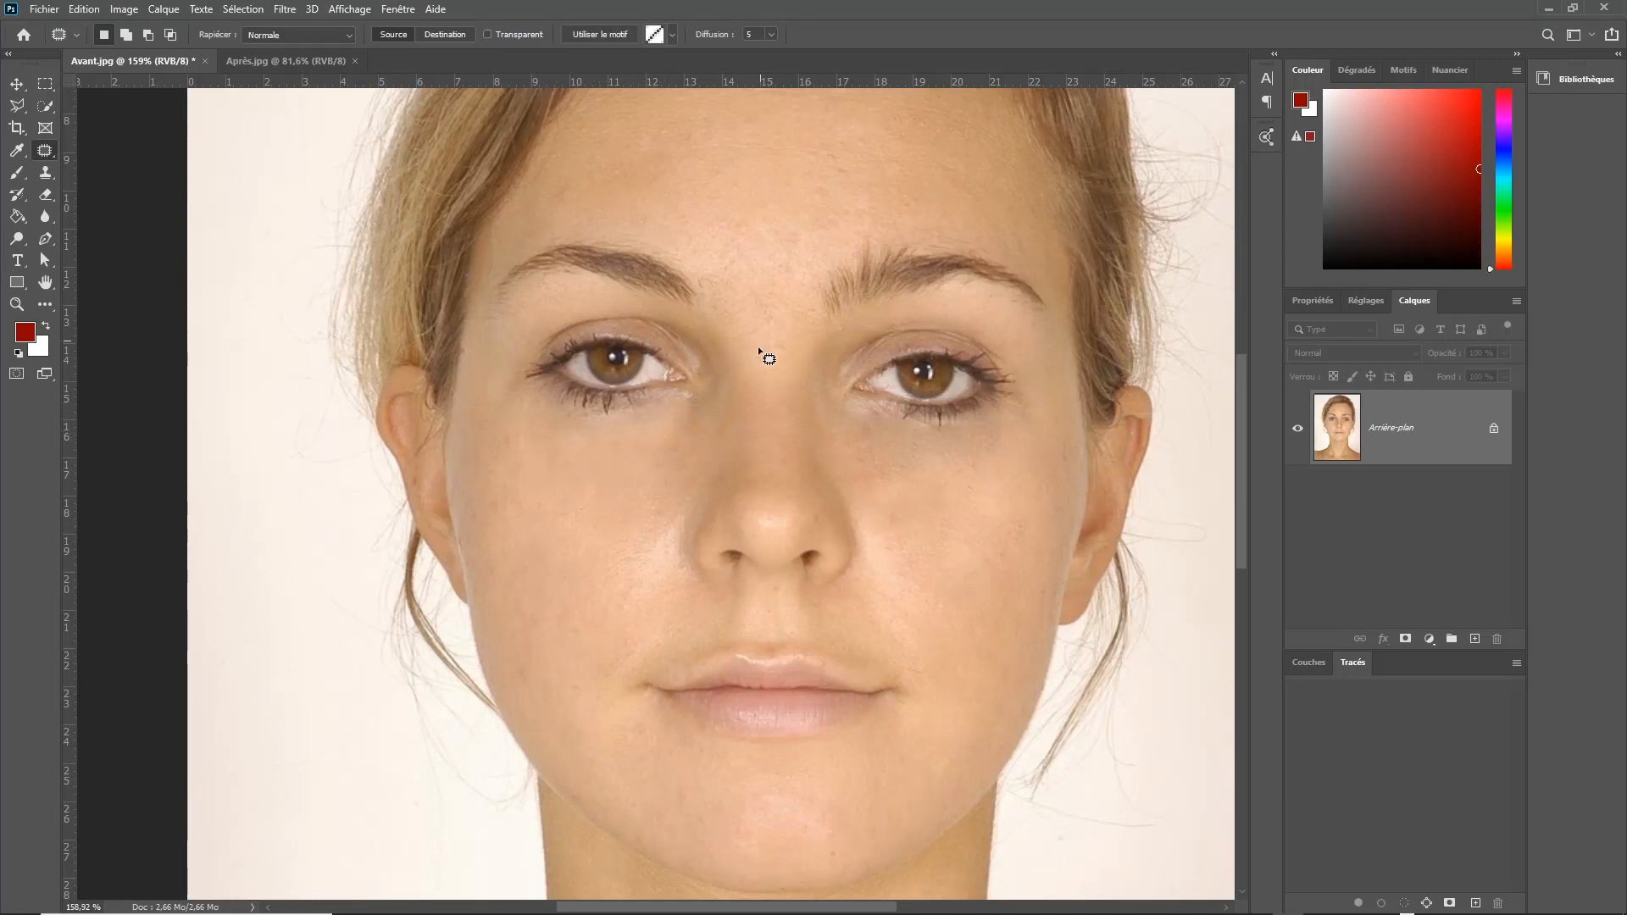
pyautogui.click(760, 352)
pyautogui.moveTo(542, 451)
pyautogui.mouseDown()
pyautogui.moveTo(509, 443)
pyautogui.moveTo(624, 449)
pyautogui.mouseUp()
pyautogui.click(626, 428)
pyautogui.scroll(-5, 784, 391)
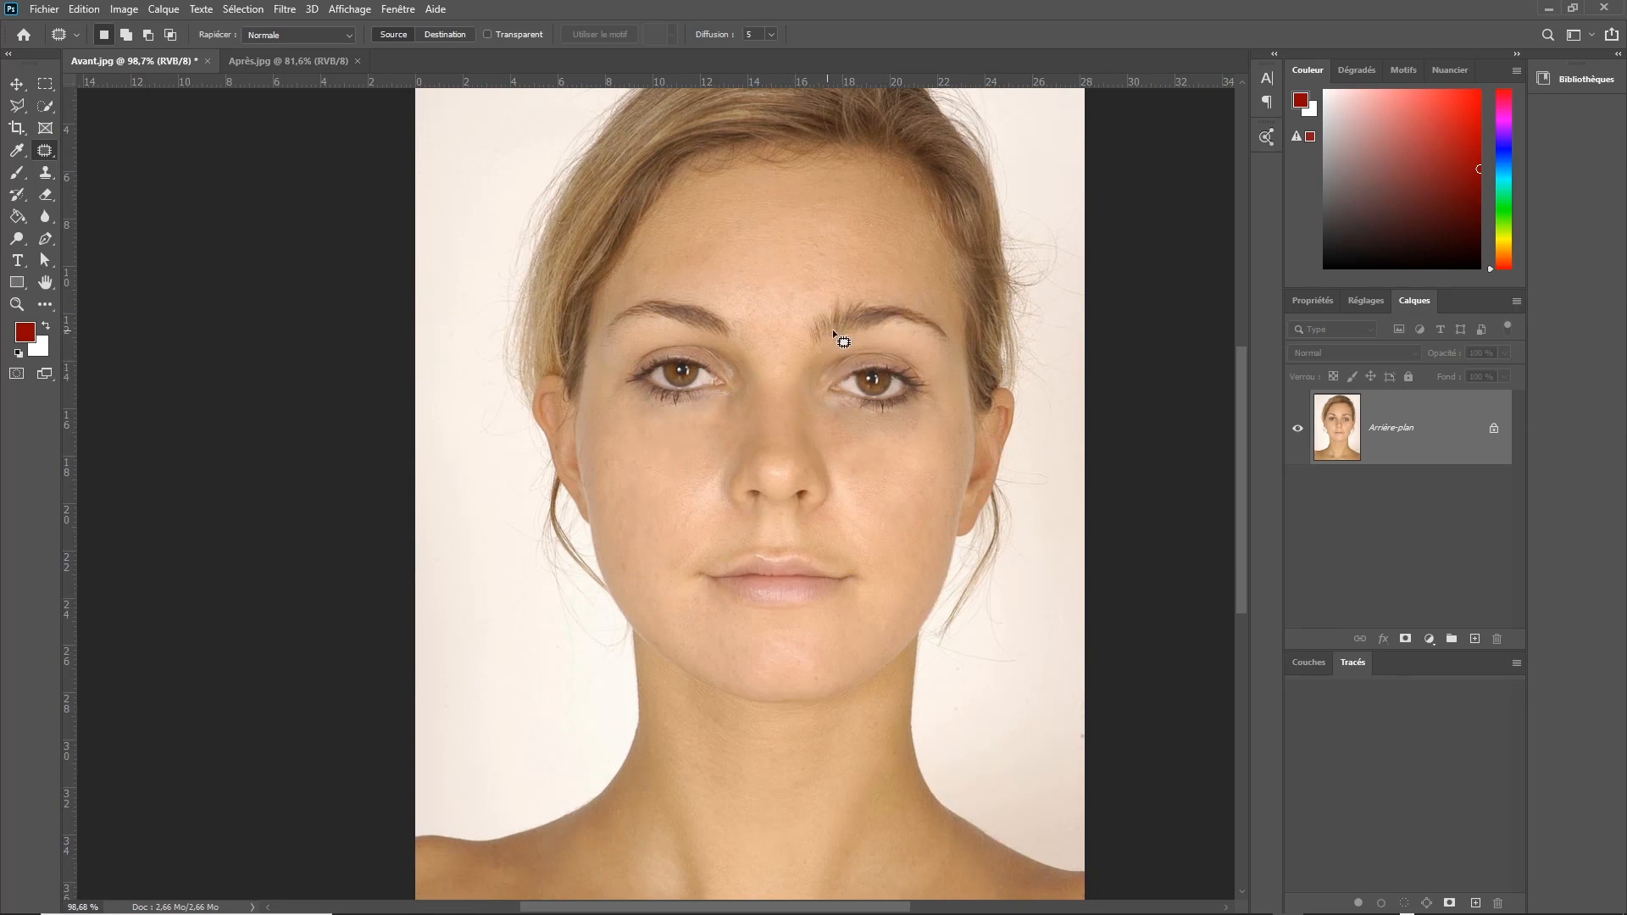
# Step: Patch the skin just above the right eyebrow's inner end with clean skin from between the brows, then deselect
pyautogui.scroll(2, 844, 319)
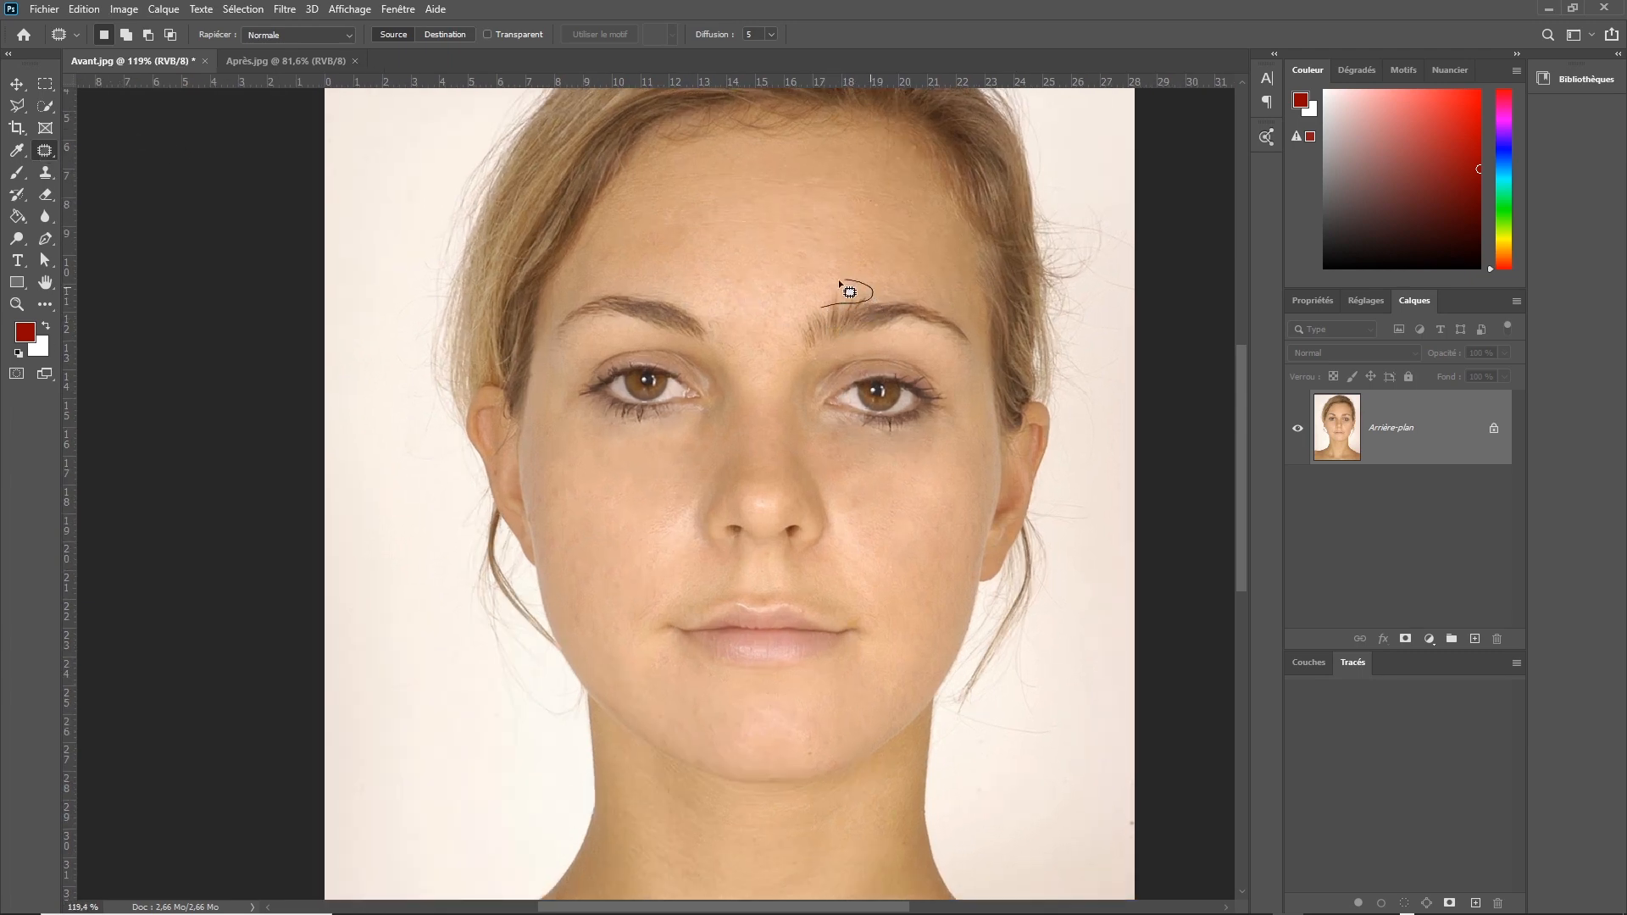
pyautogui.moveTo(839, 282)
pyautogui.mouseDown()
pyautogui.moveTo(822, 305)
pyautogui.moveTo(790, 307)
pyautogui.mouseUp()
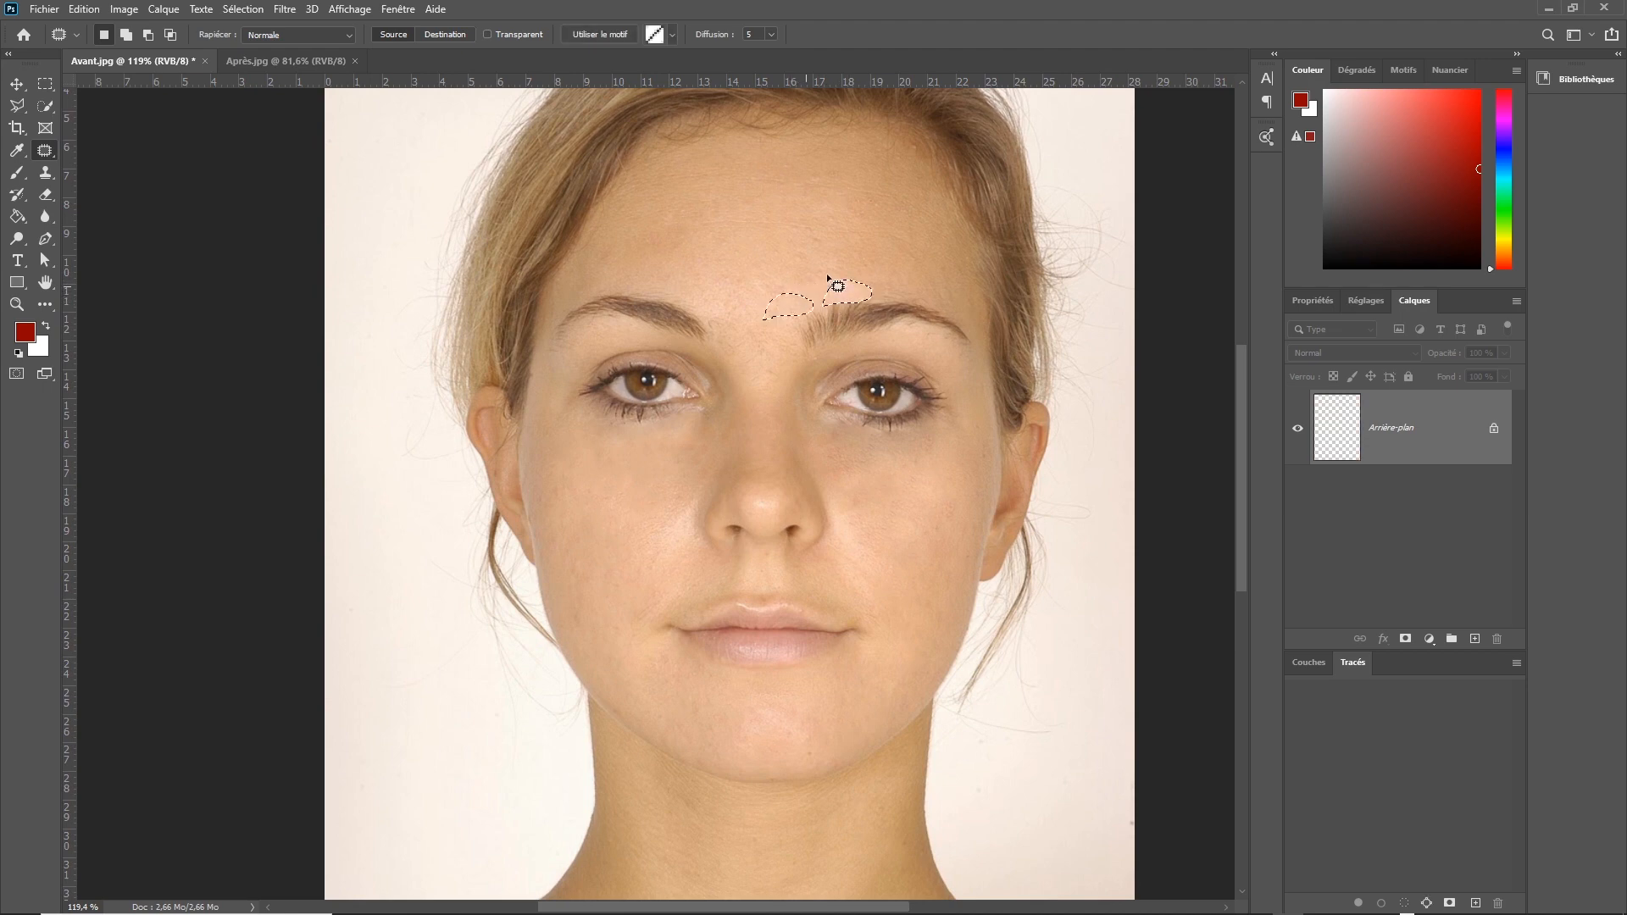
pyautogui.click(900, 289)
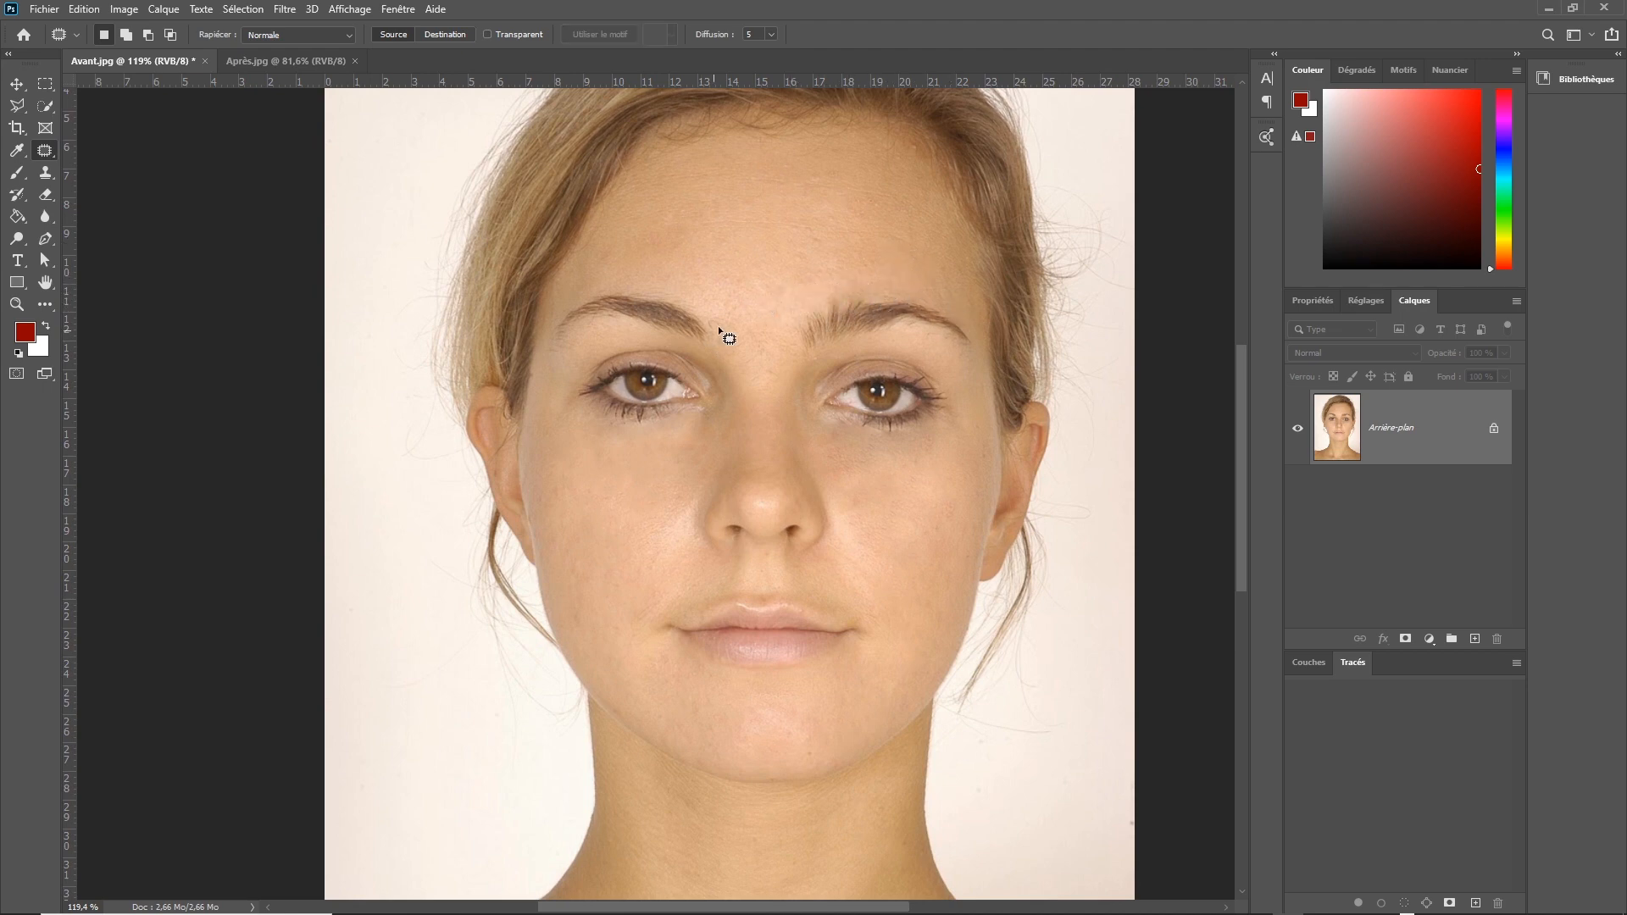
# Step: Heal the stray hairs above the right eyebrow's inner end using the Spot Healing Brush at 31 px
pyautogui.rightClick(44, 150)
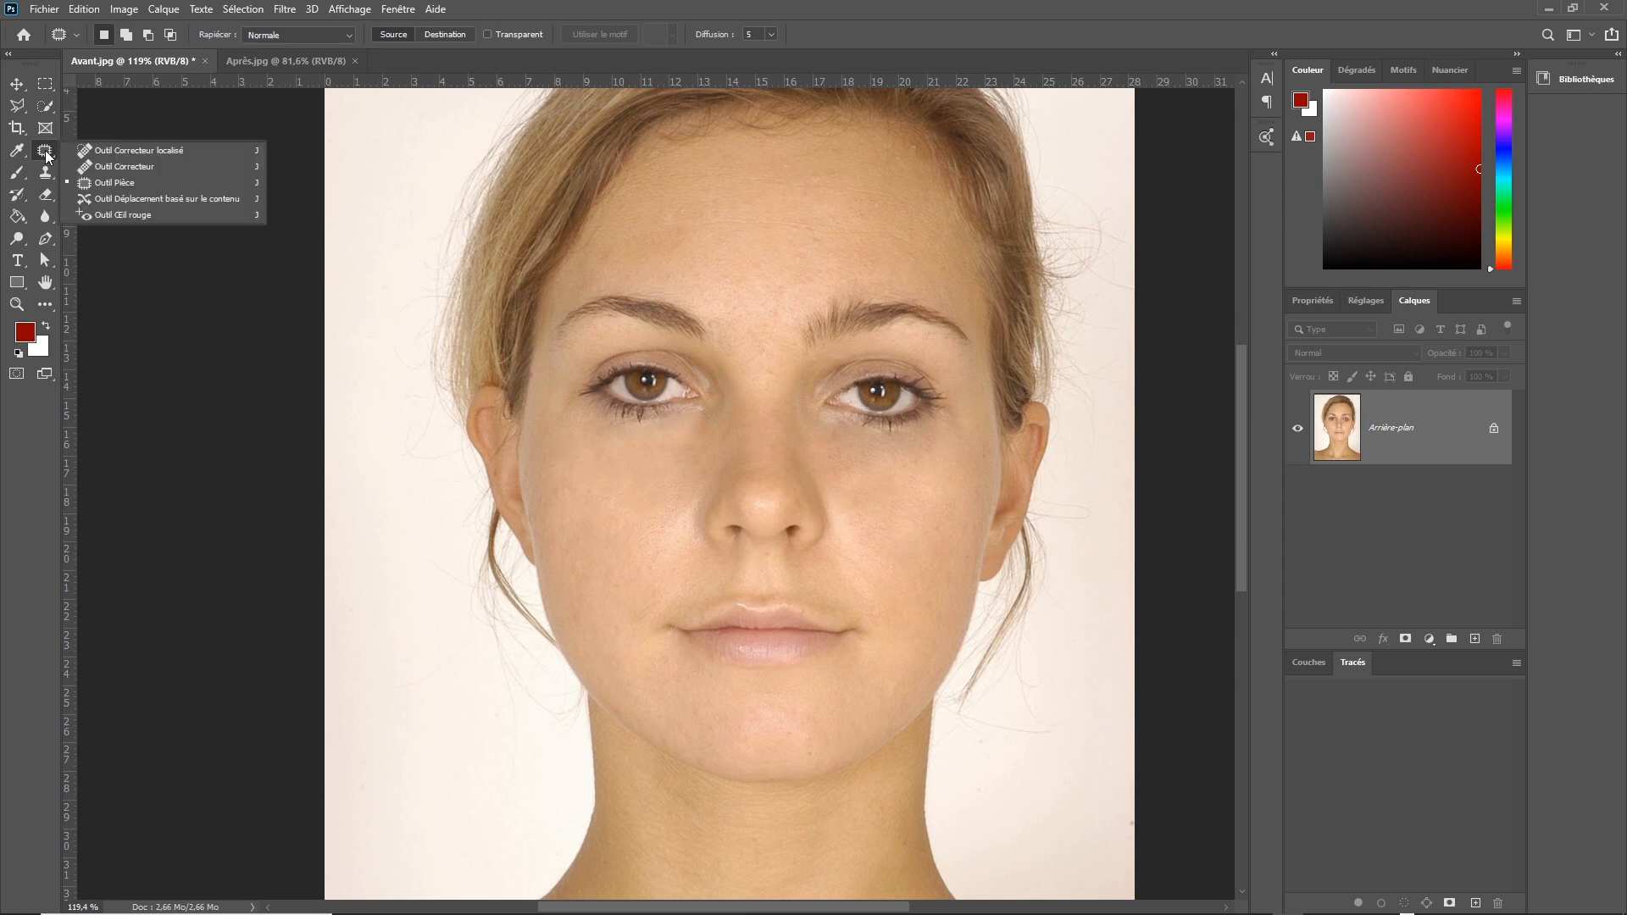
pyautogui.click(135, 151)
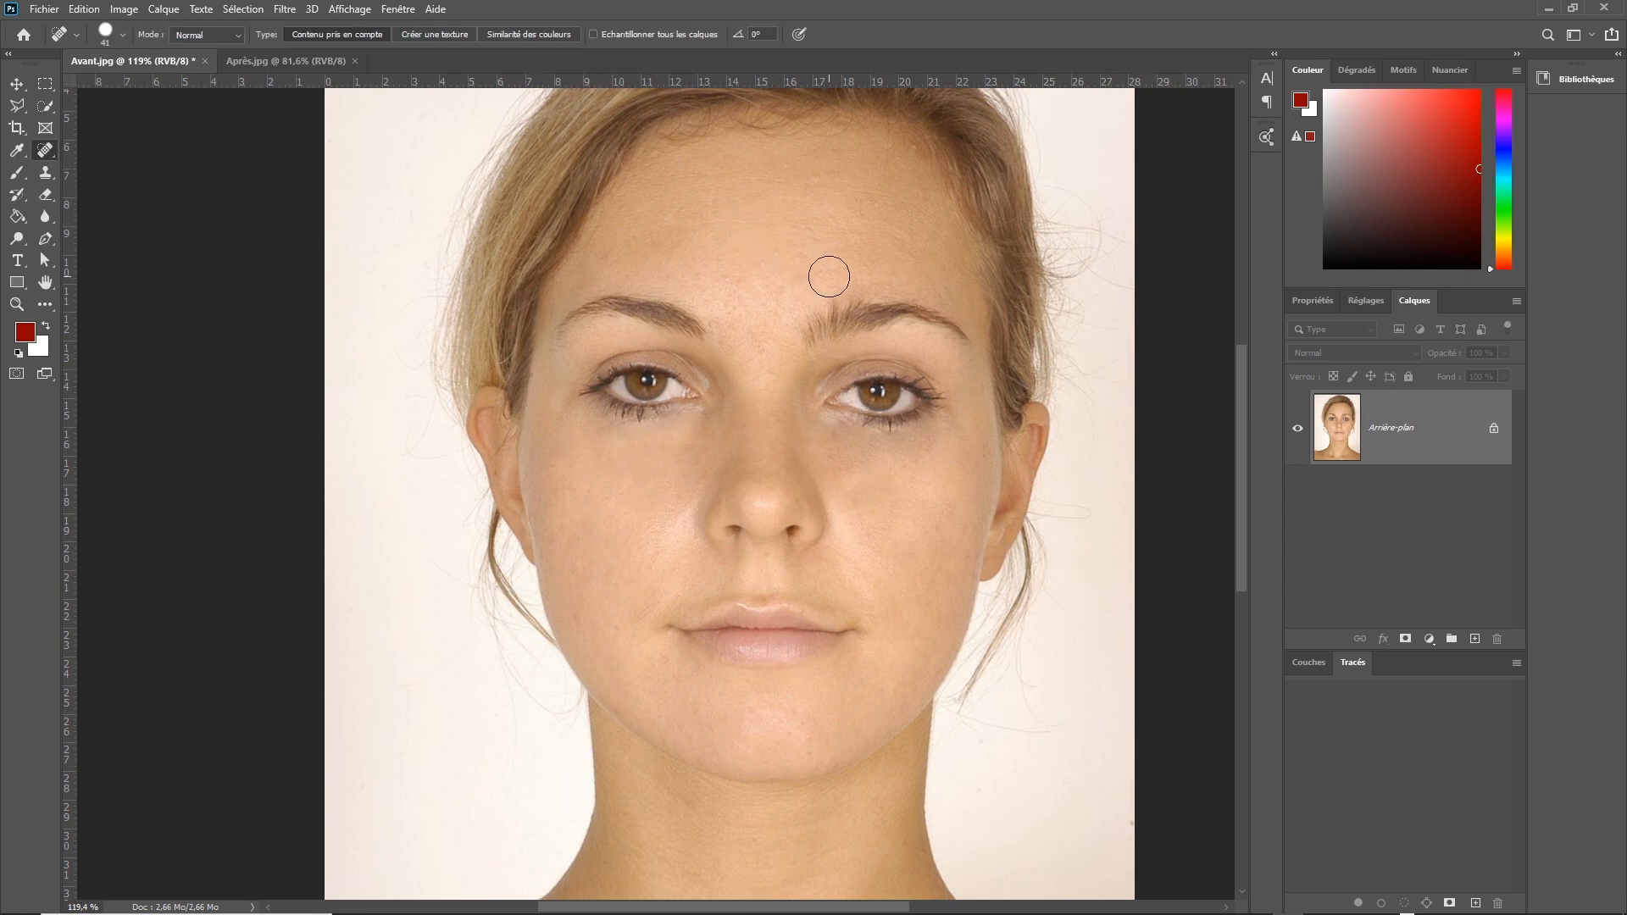
pyautogui.click(122, 35)
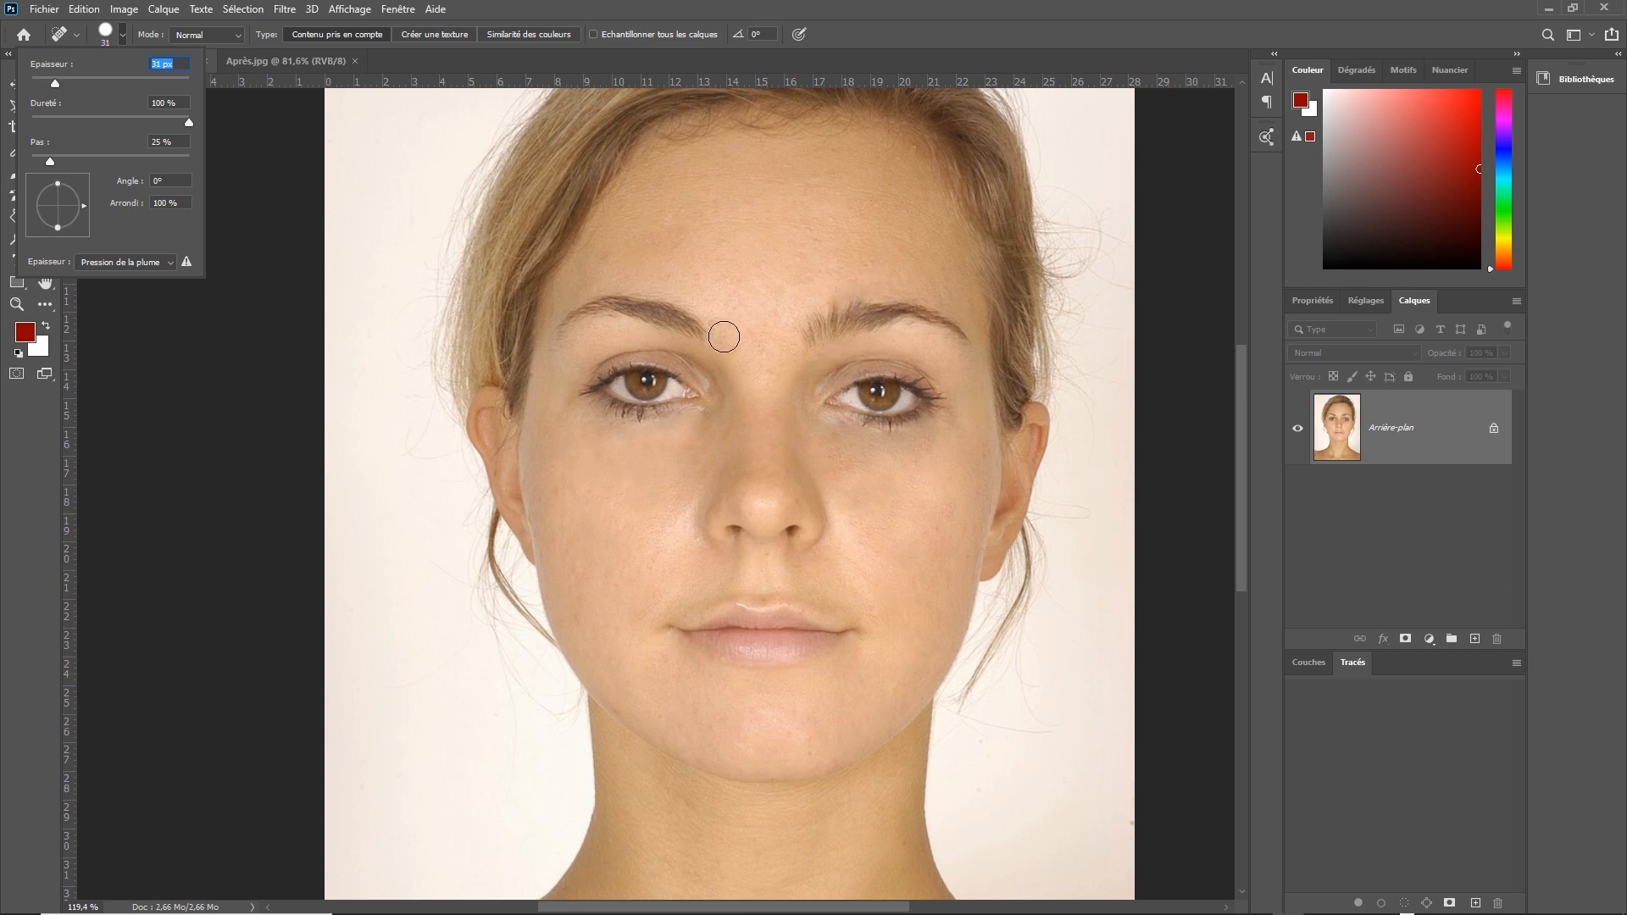
pyautogui.press('Return')
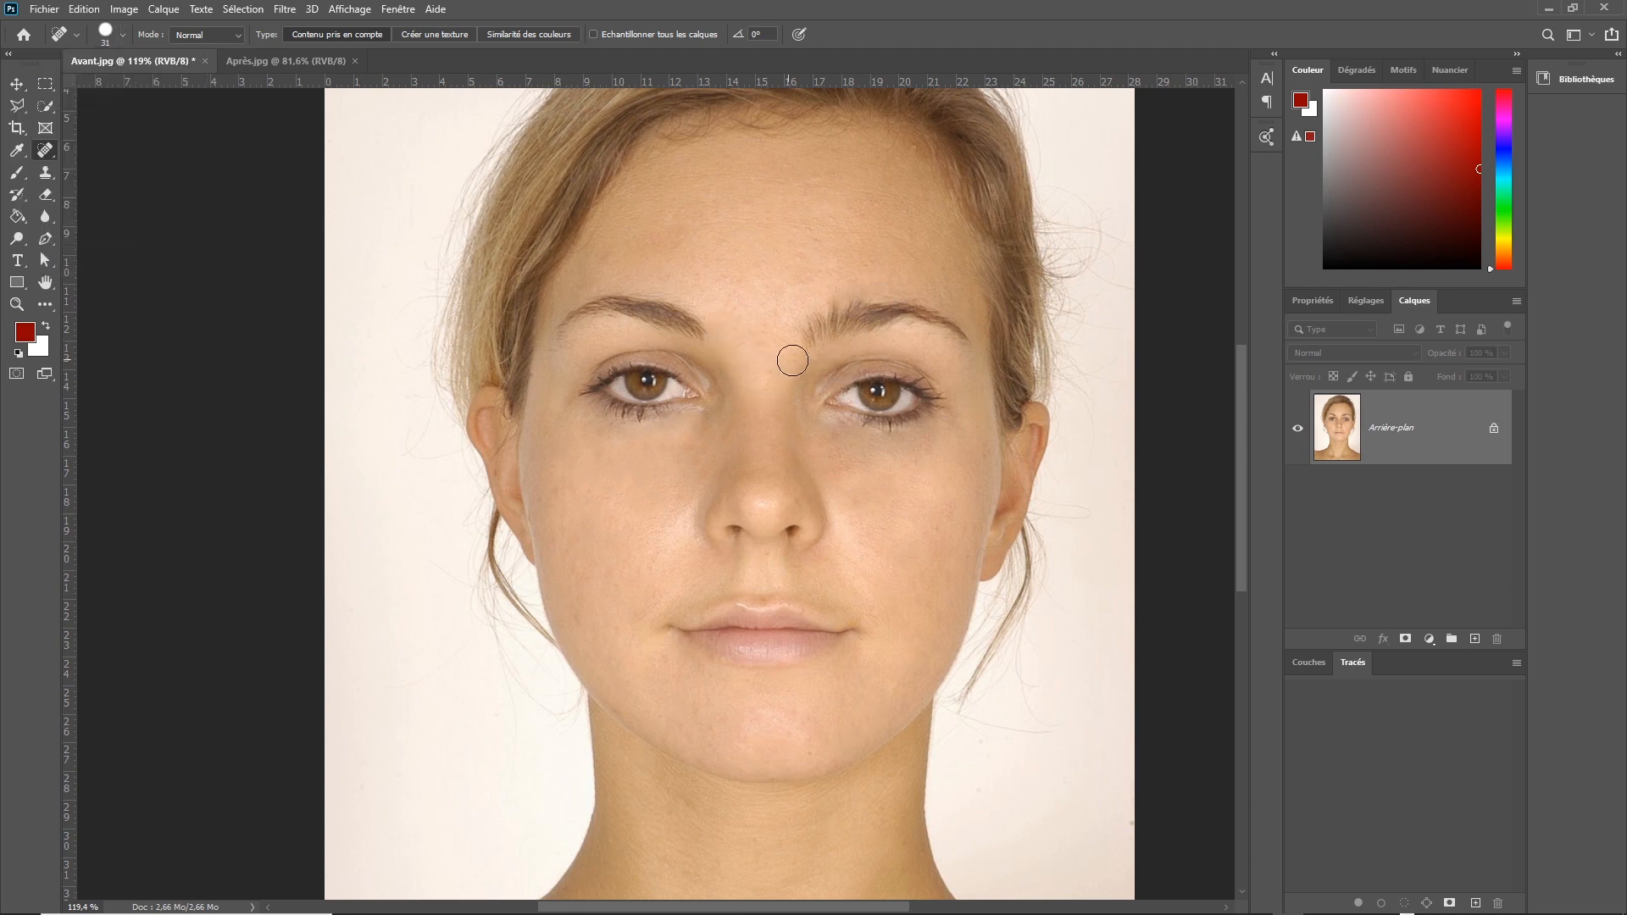
pyautogui.click(850, 283)
pyautogui.click(826, 293)
pyautogui.click(819, 298)
# Step: Clean the upper edge of the right eyebrow's inner end with forehead skin using the Patch tool, then deselect
pyautogui.rightClick(45, 149)
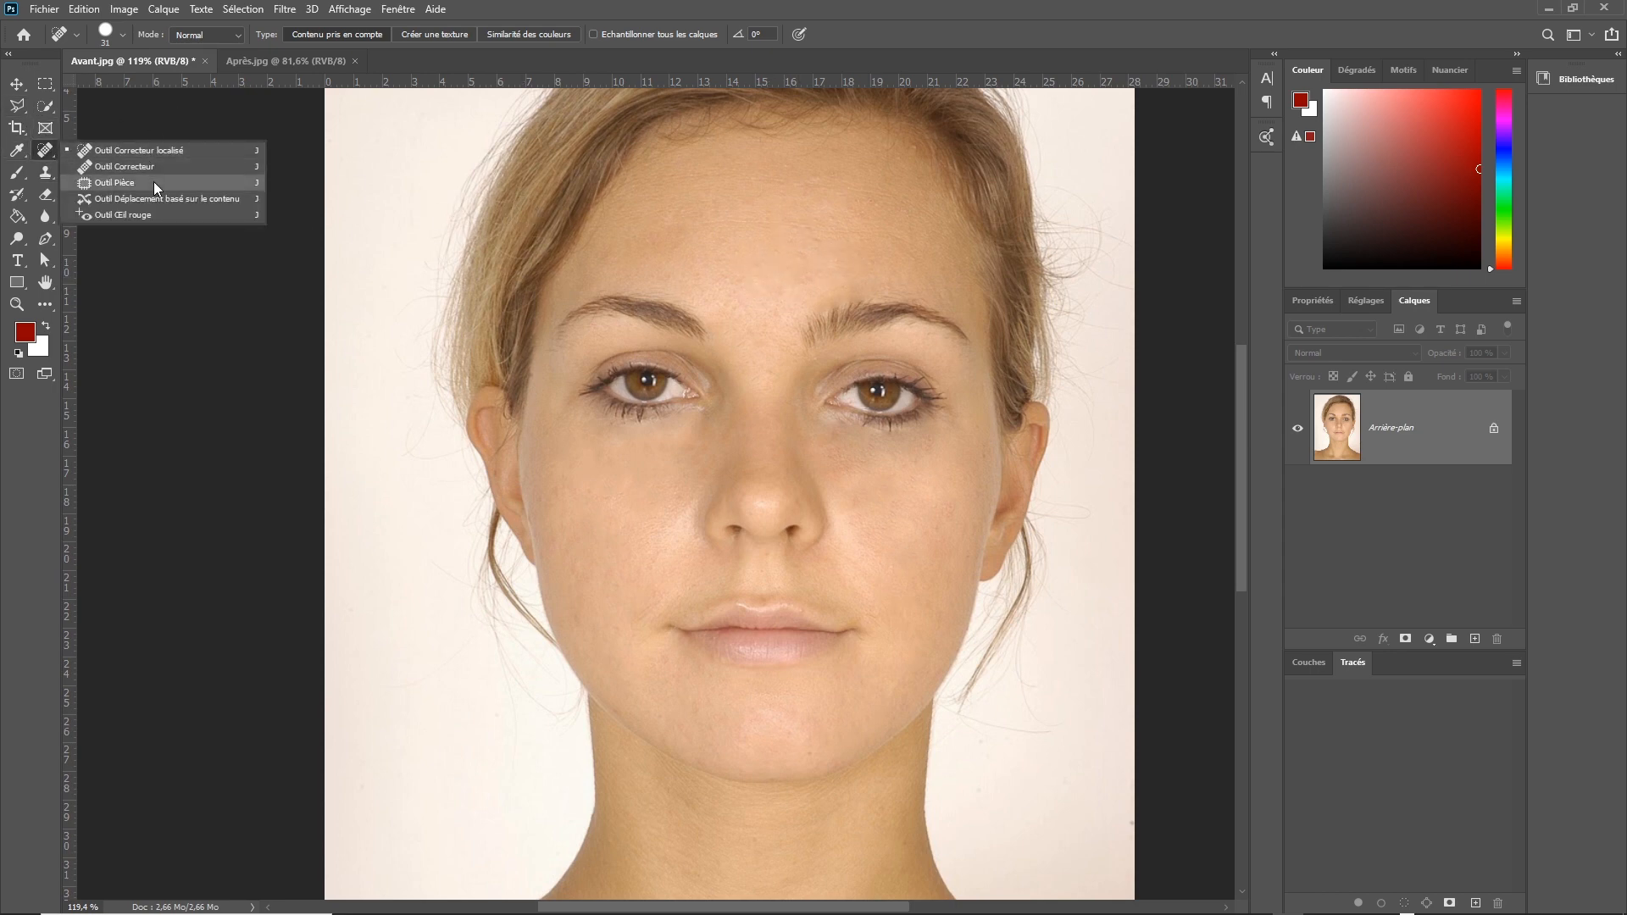
pyautogui.click(154, 182)
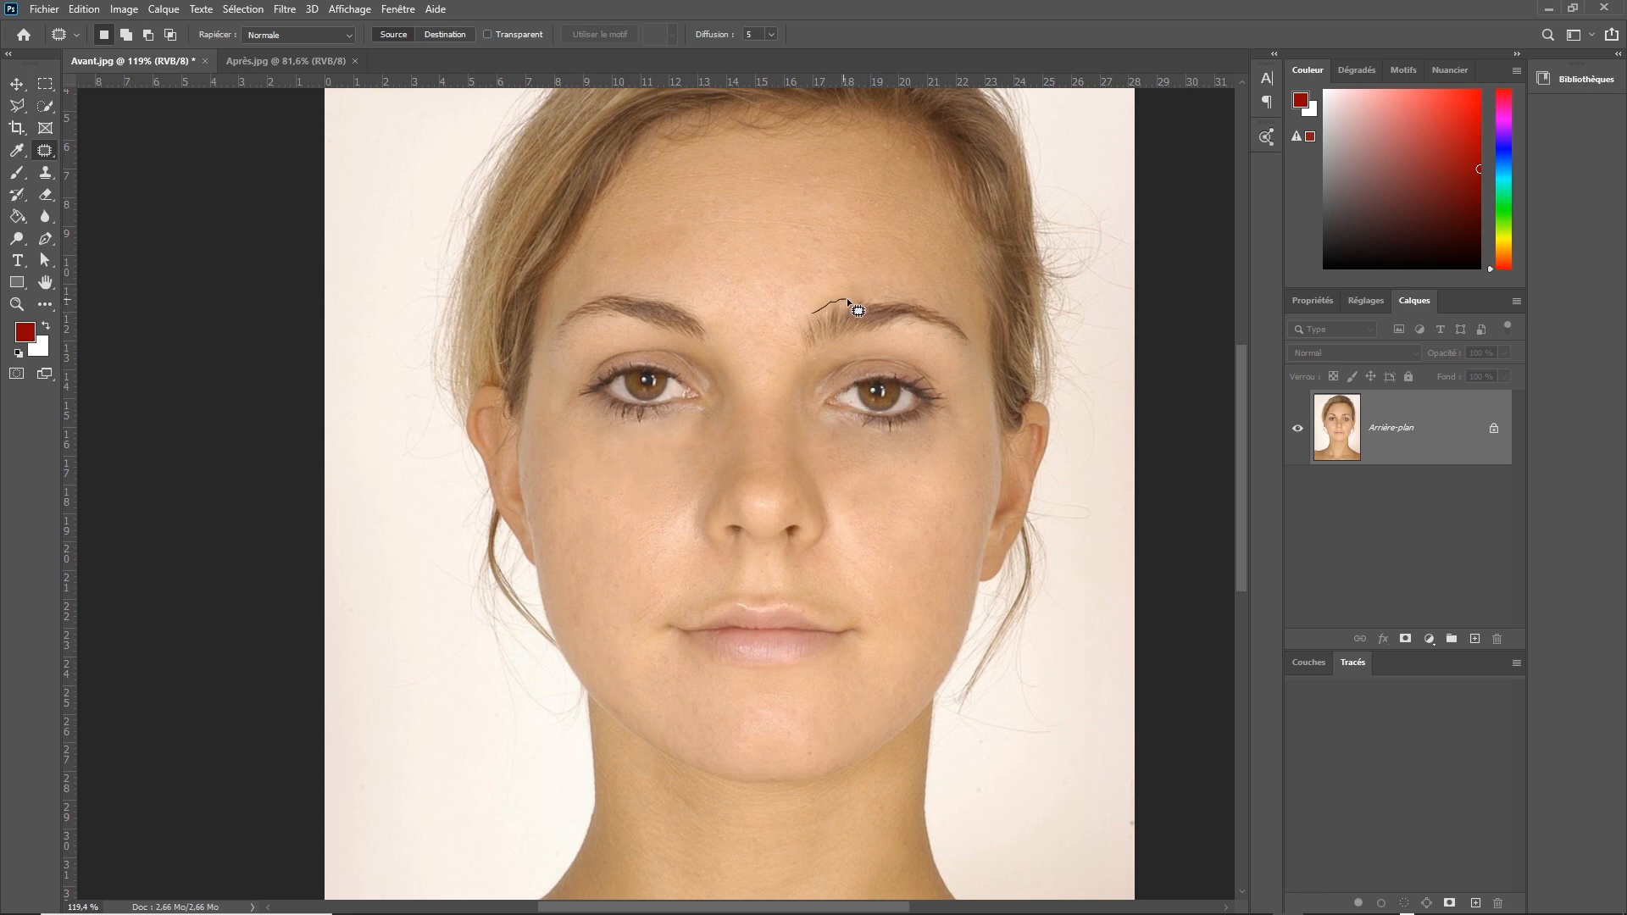
pyautogui.moveTo(806, 301)
pyautogui.mouseDown()
pyautogui.moveTo(818, 309)
pyautogui.moveTo(789, 275)
pyautogui.mouseUp()
pyautogui.click(937, 249)
pyautogui.scroll(-2, 781, 394)
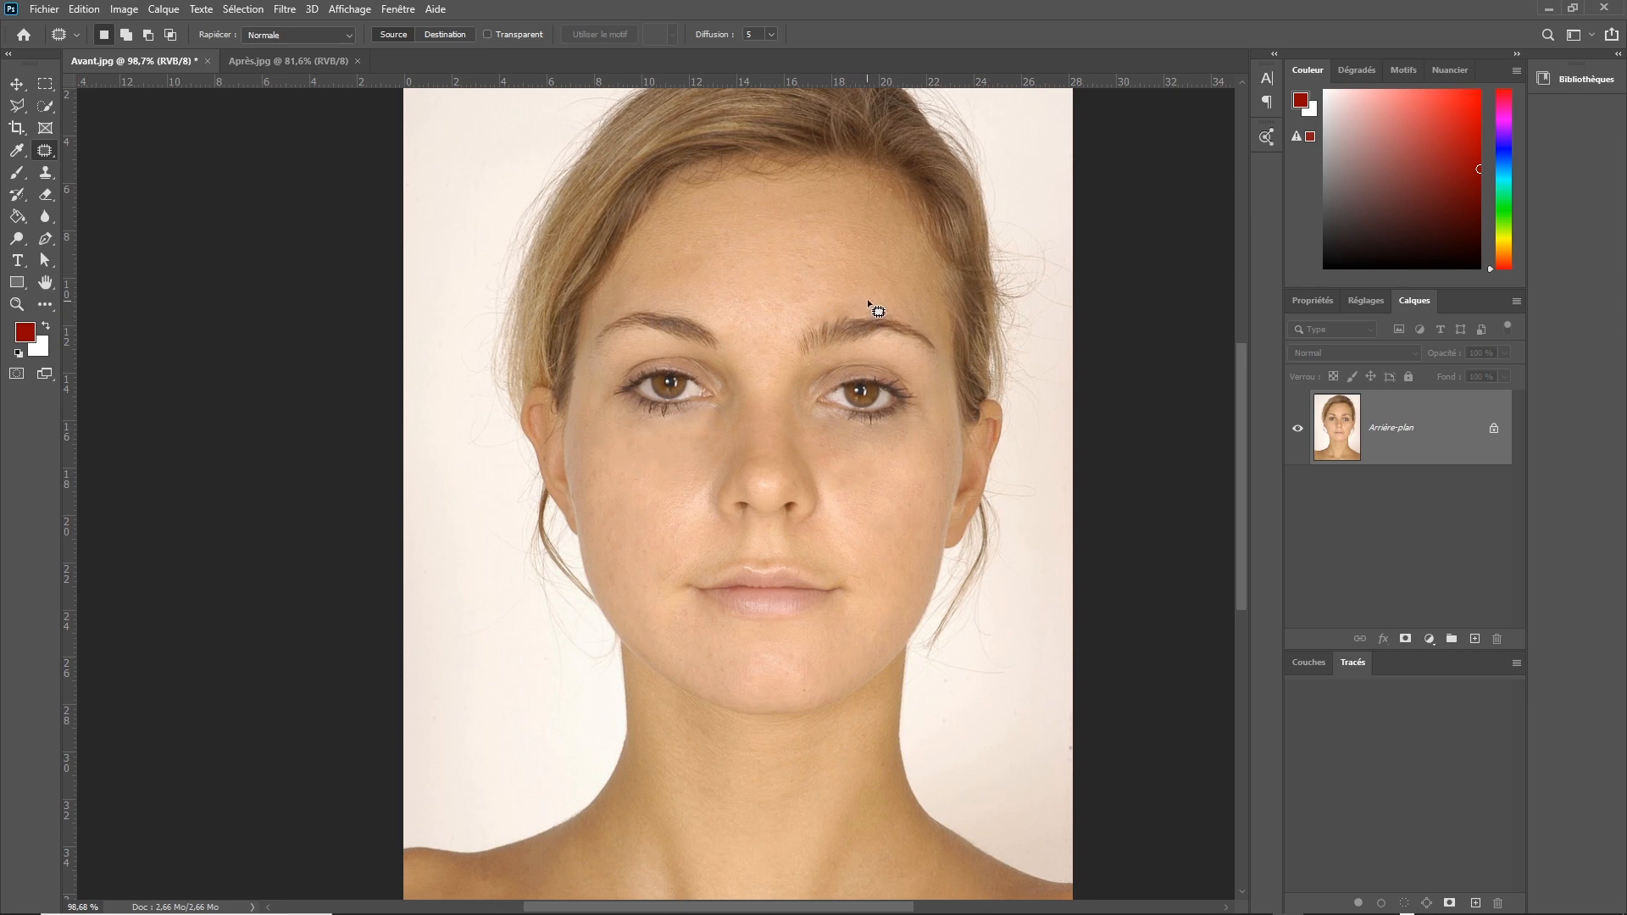
pyautogui.moveTo(871, 294)
pyautogui.mouseDown()
pyautogui.moveTo(799, 325)
pyautogui.moveTo(784, 392)
pyautogui.moveTo(798, 431)
pyautogui.moveTo(849, 456)
pyautogui.moveTo(912, 447)
pyautogui.moveTo(942, 344)
pyautogui.mouseUp()
pyautogui.moveTo(874, 285); pyautogui.dragTo(872, 288)
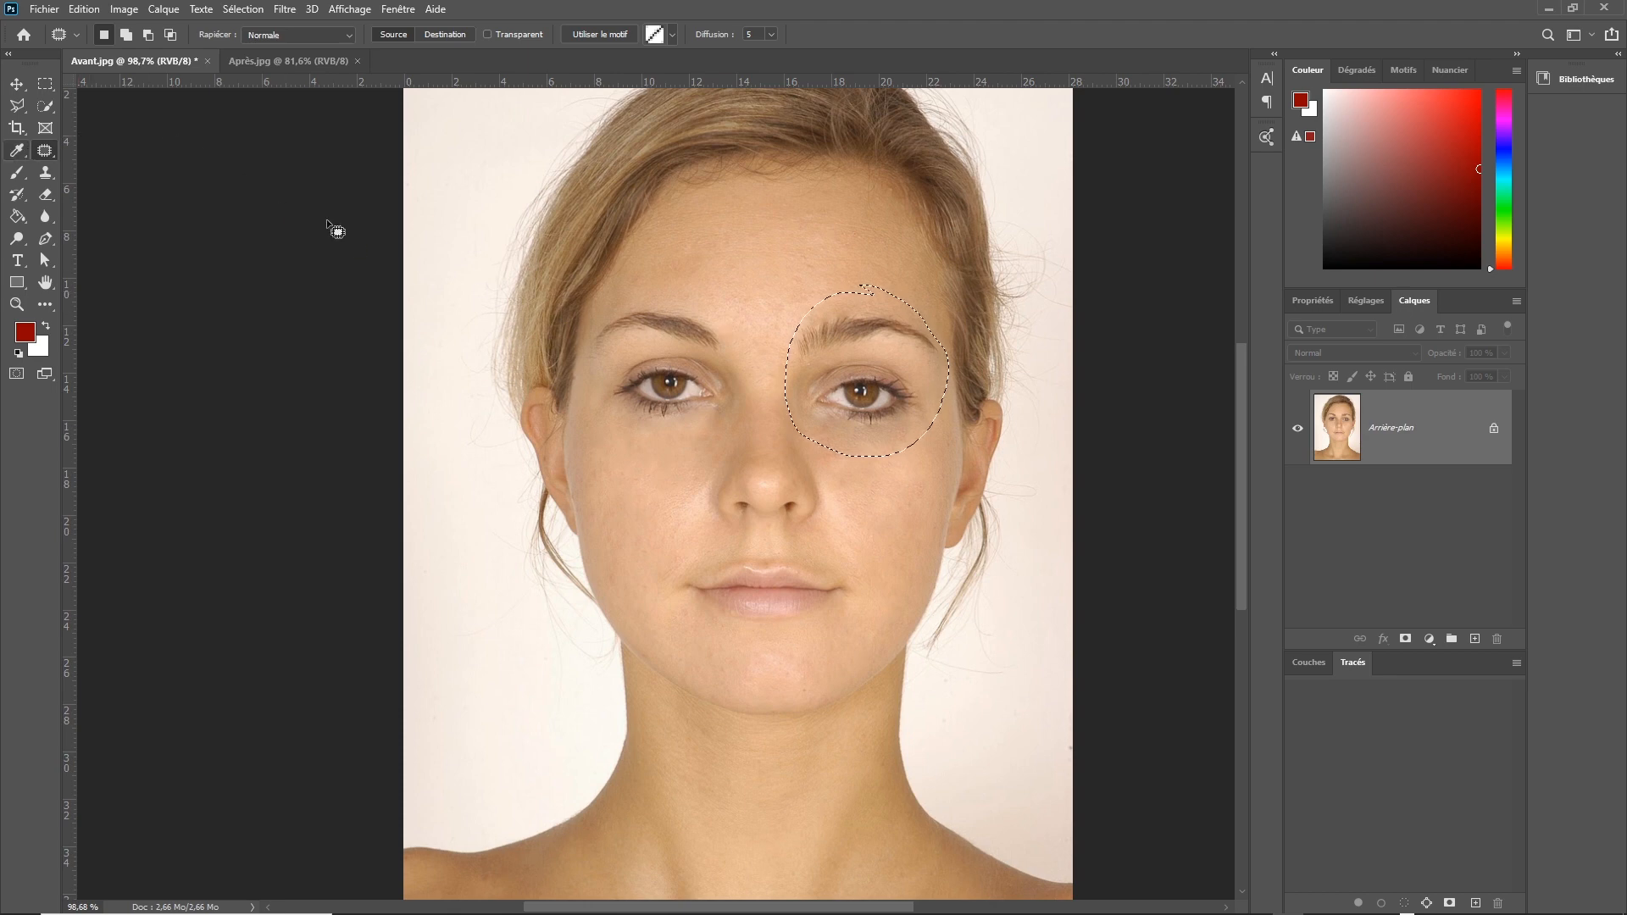
pyautogui.moveTo(869, 352); pyautogui.dragTo(869, 356)
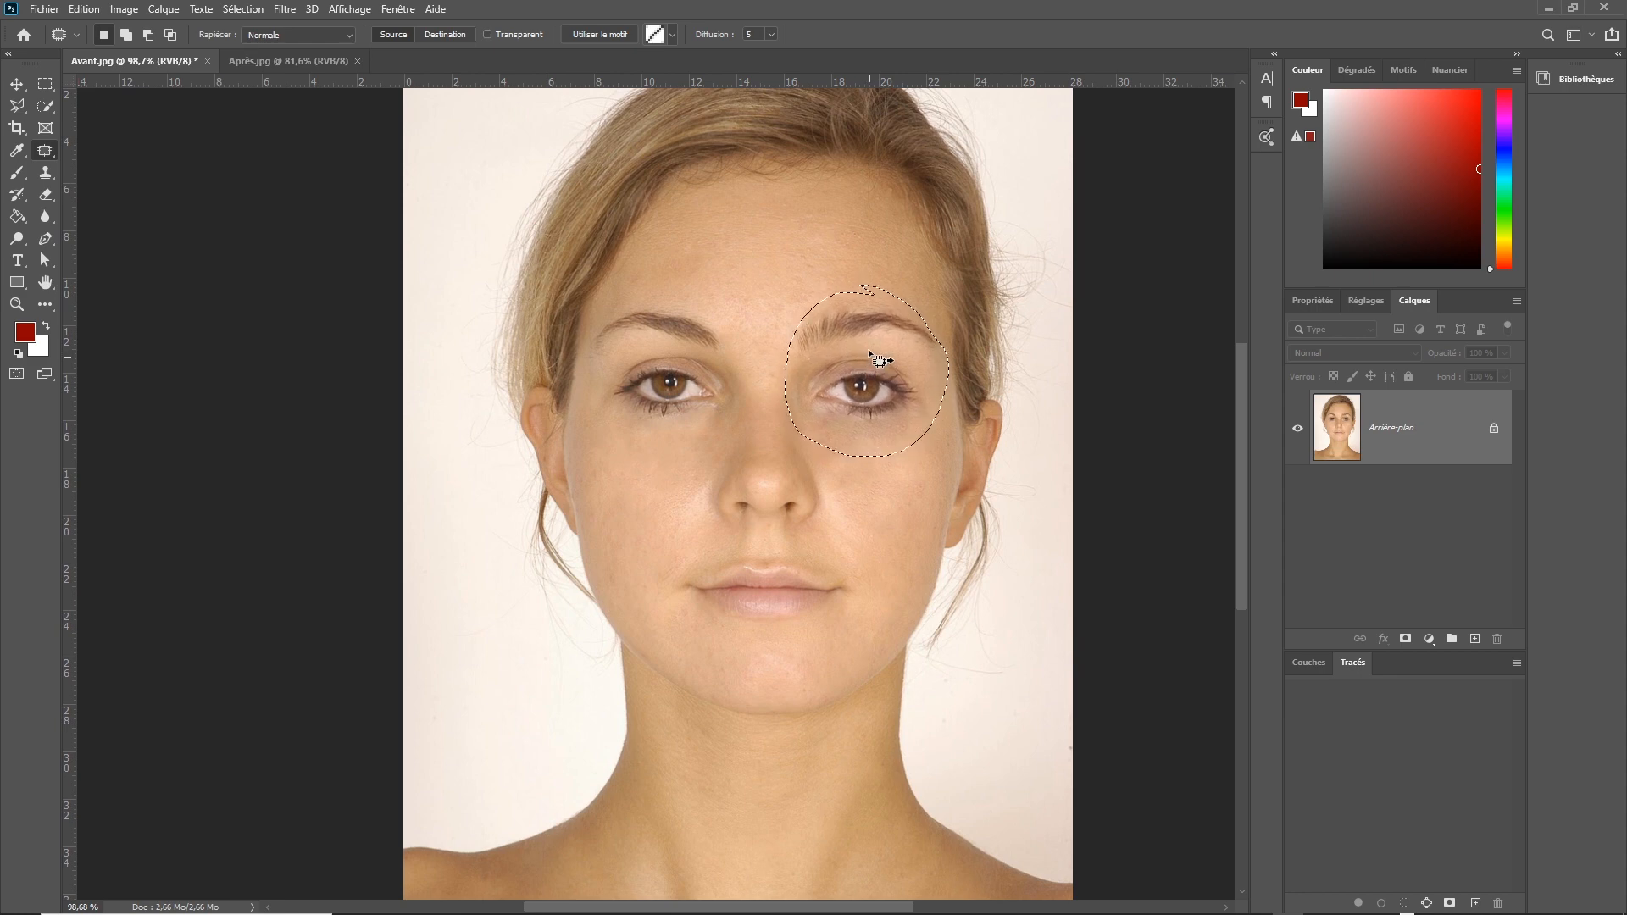
pyautogui.click(804, 254)
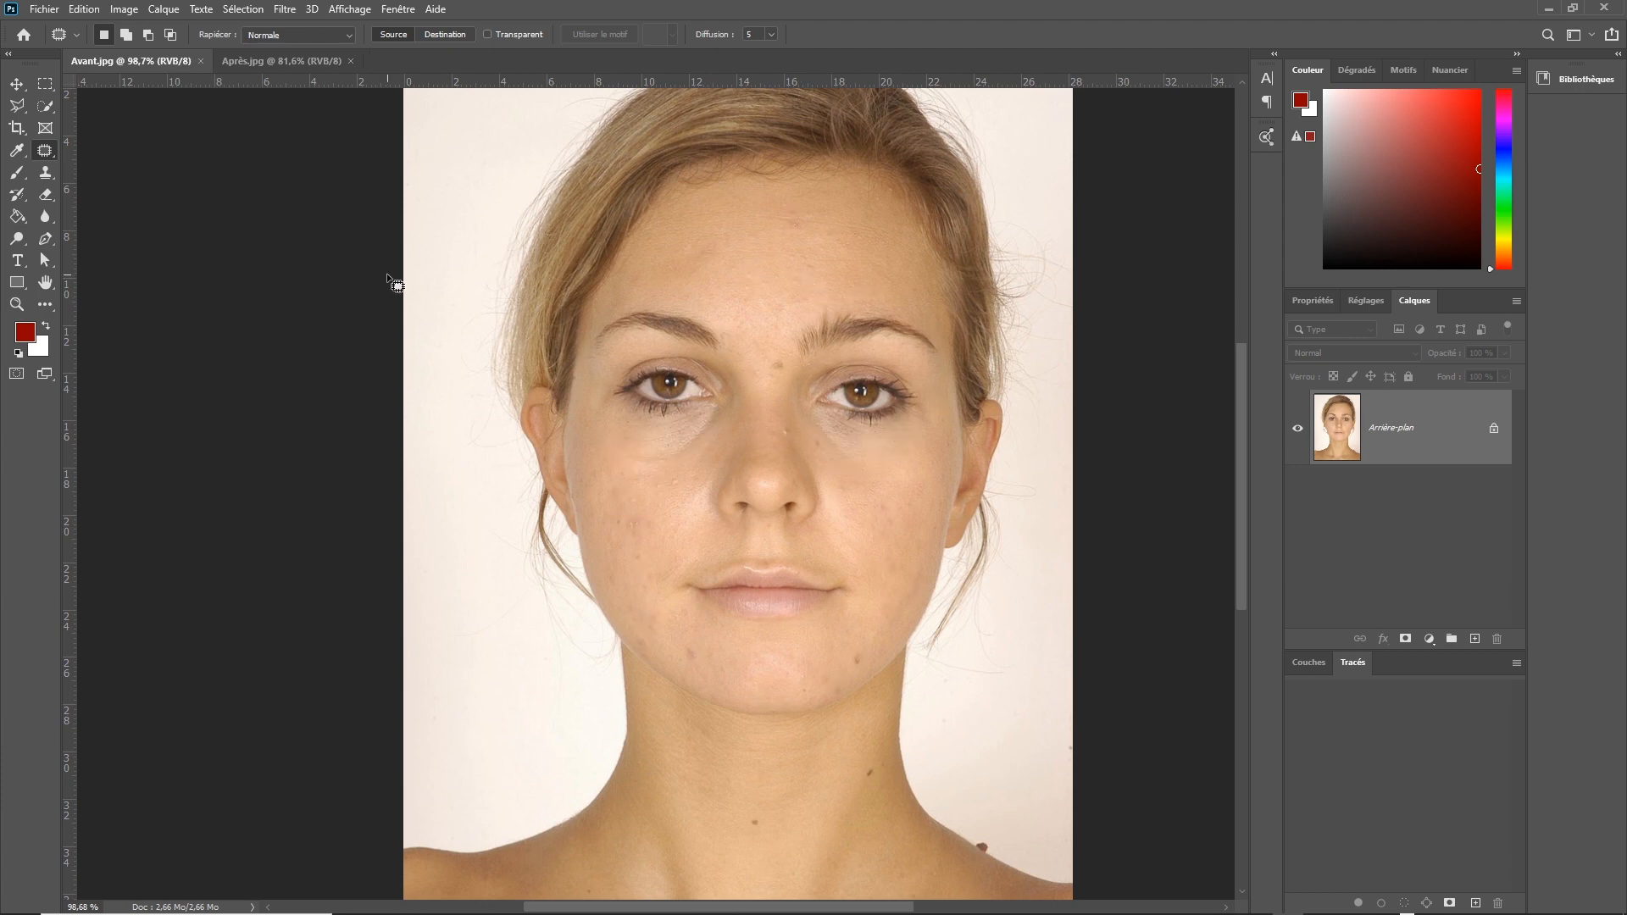
# Step: Undo the revert to the original photo to compare it with the retouched portrait
pyautogui.hotkey('ctrl', 'z')
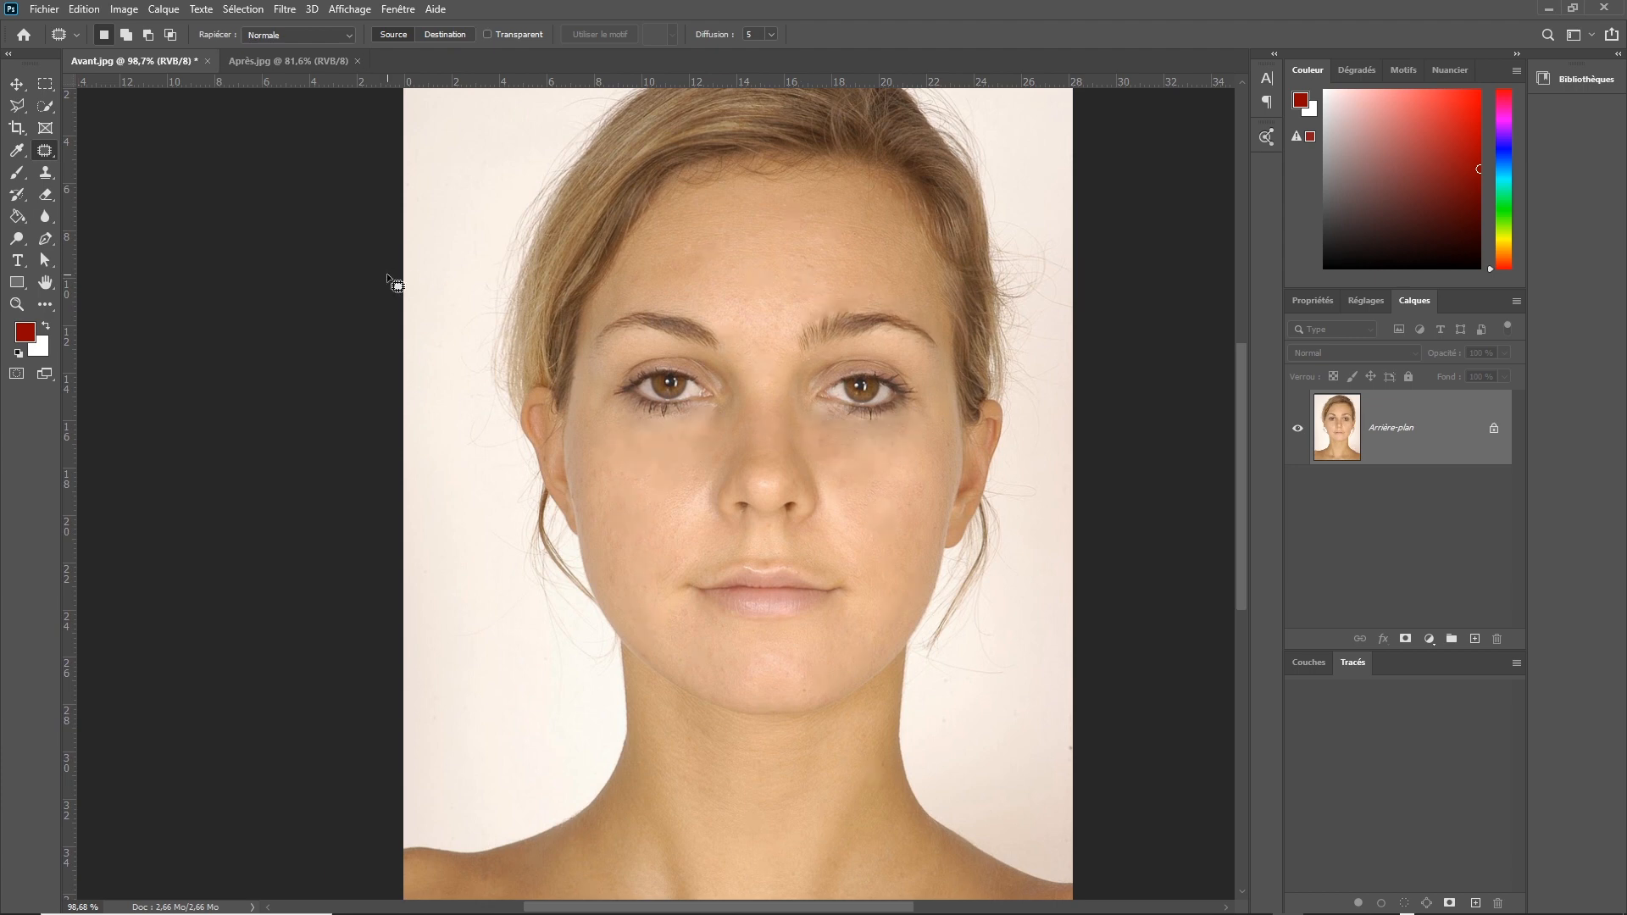